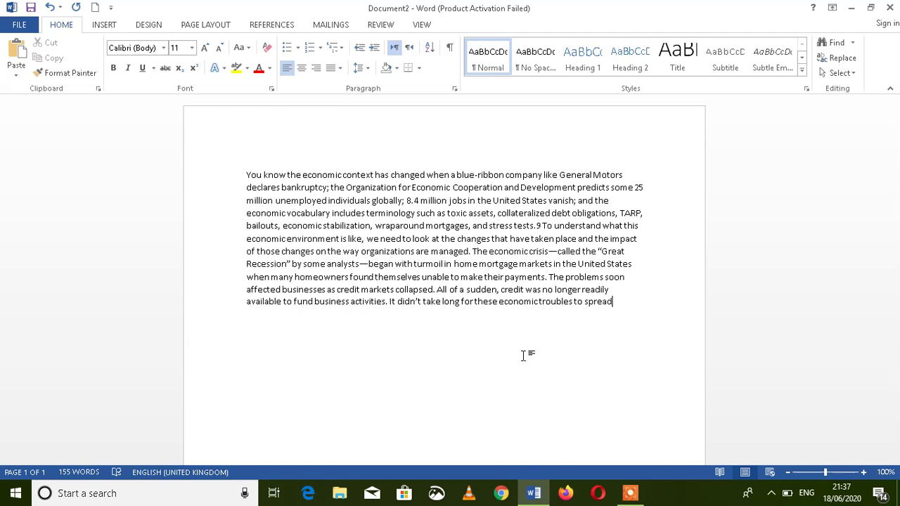
- Mute the sound and start a new blank paragraph below the economics paragraph ending 'spread'
key("XF86AudioMute")
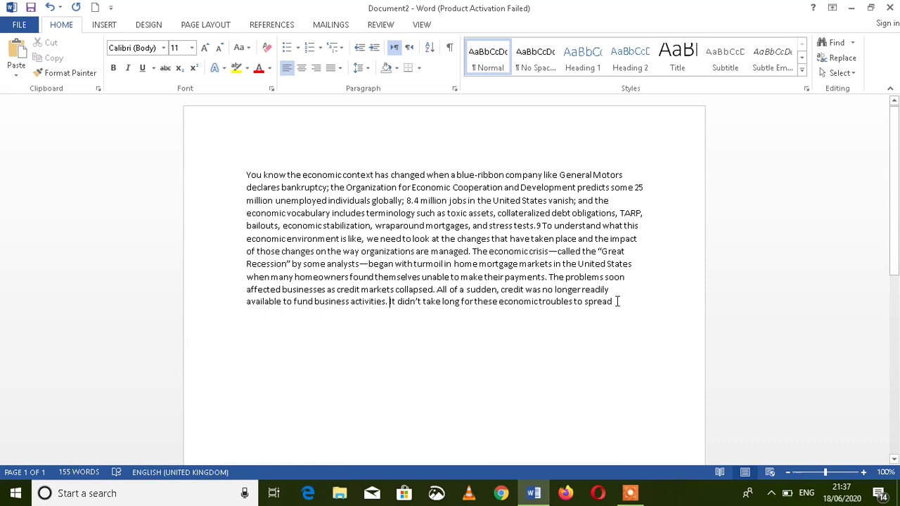
key("Return")
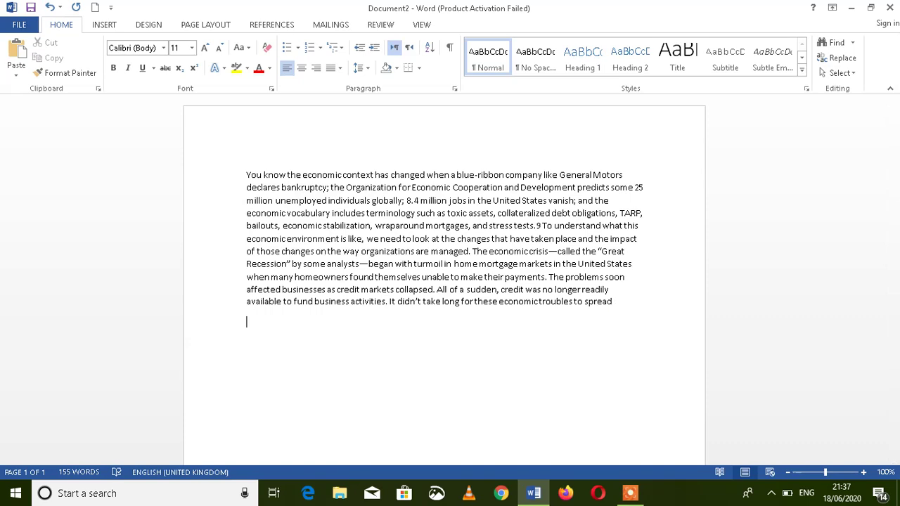
- Type 'ctrl+a' on the new line, which Word autocorrects to 'Ctrl+a', then select everything
type("ctrl+a")
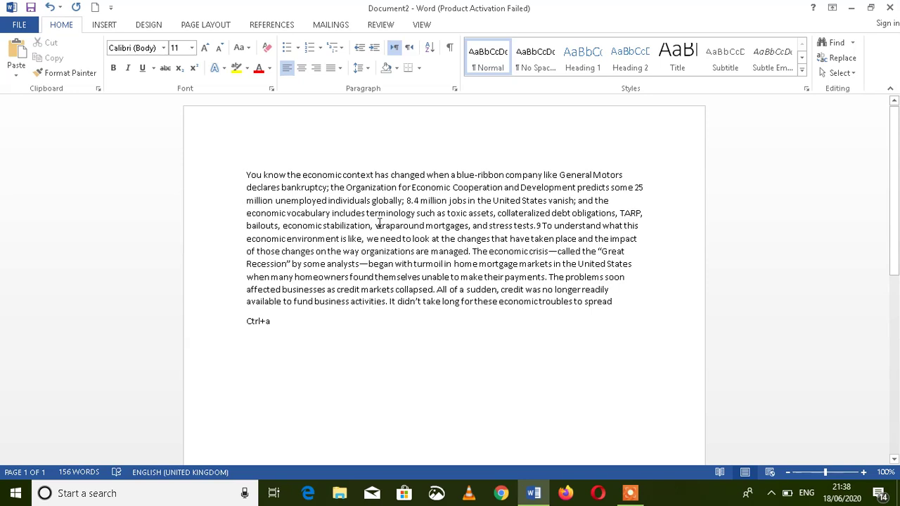
key("ctrl+a")
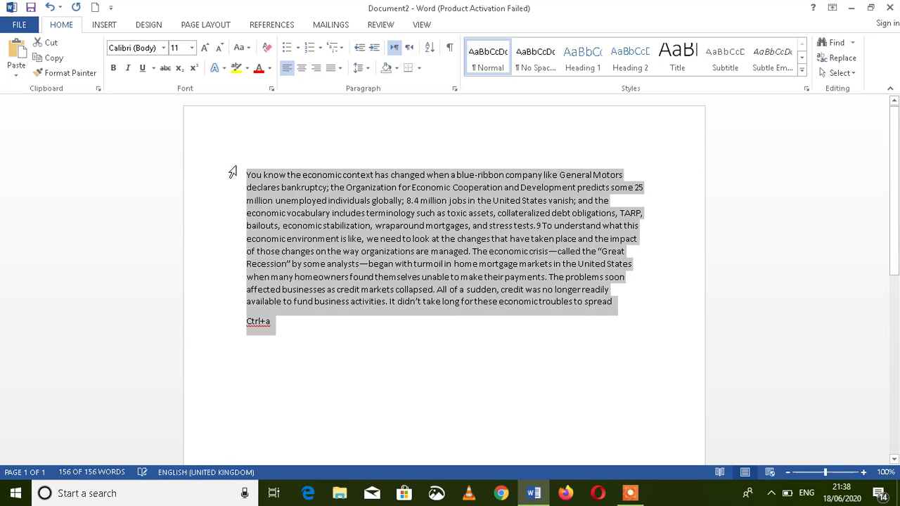
- Deselect, then reselect the whole document, both the economics paragraph and the Ctrl+a line
left_click(308, 329)
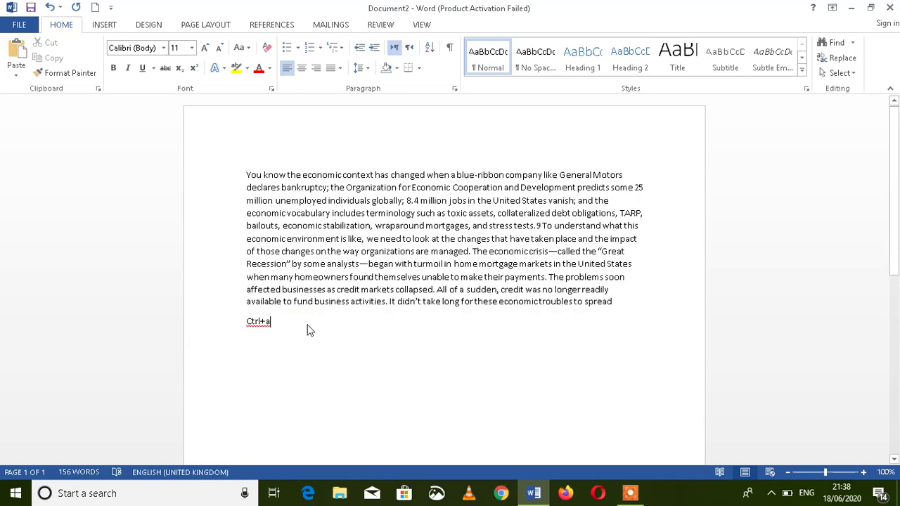
key("ctrl+a")
key("ctrl+c")
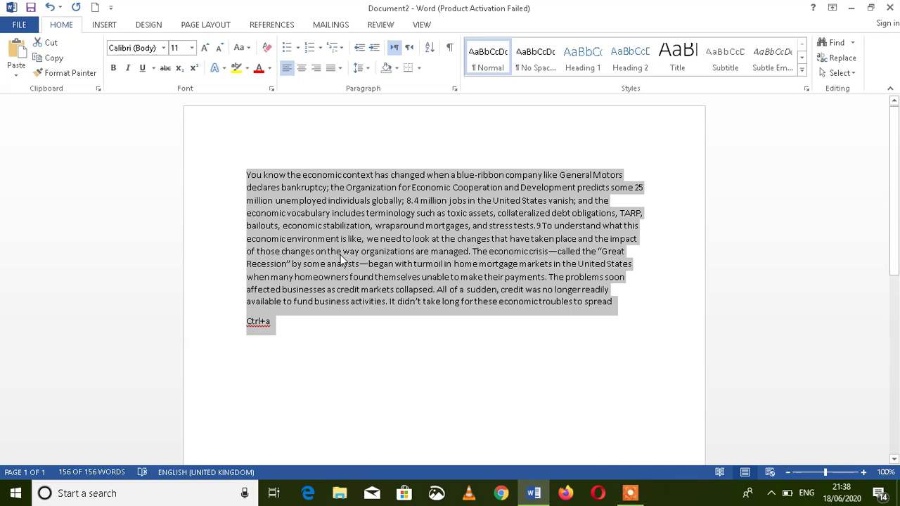
left_click(95, 9)
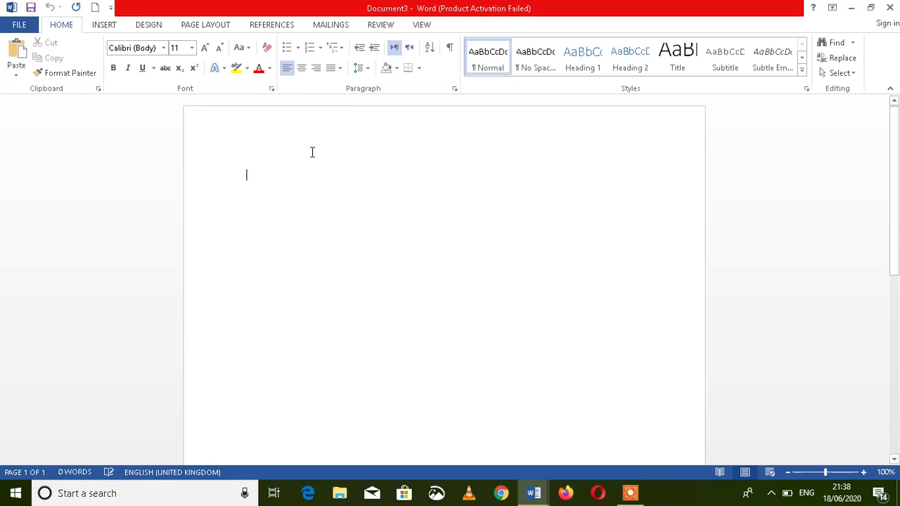
key("ctrl+v")
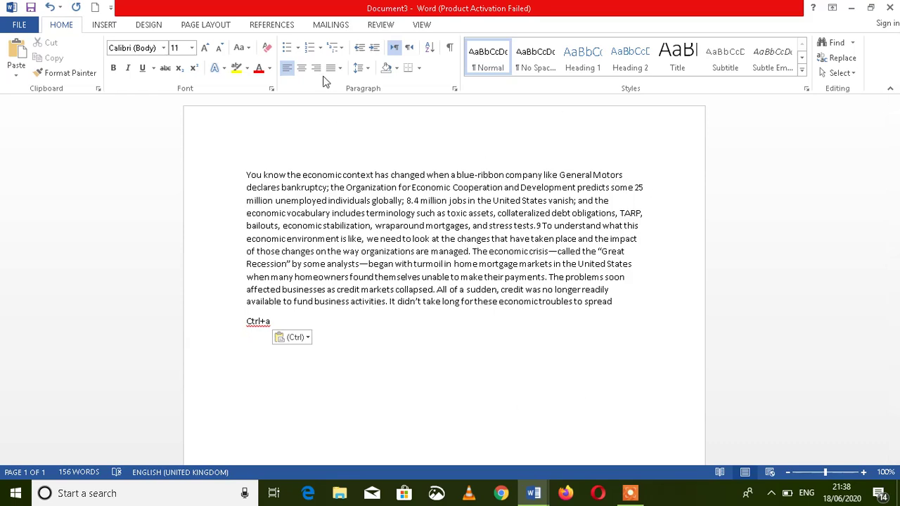
left_click(48, 7)
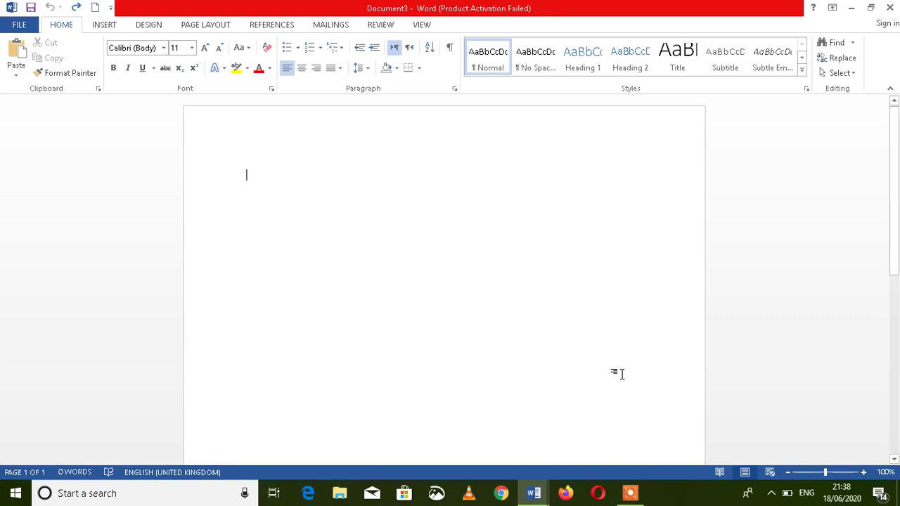
mouse_move(532, 496)
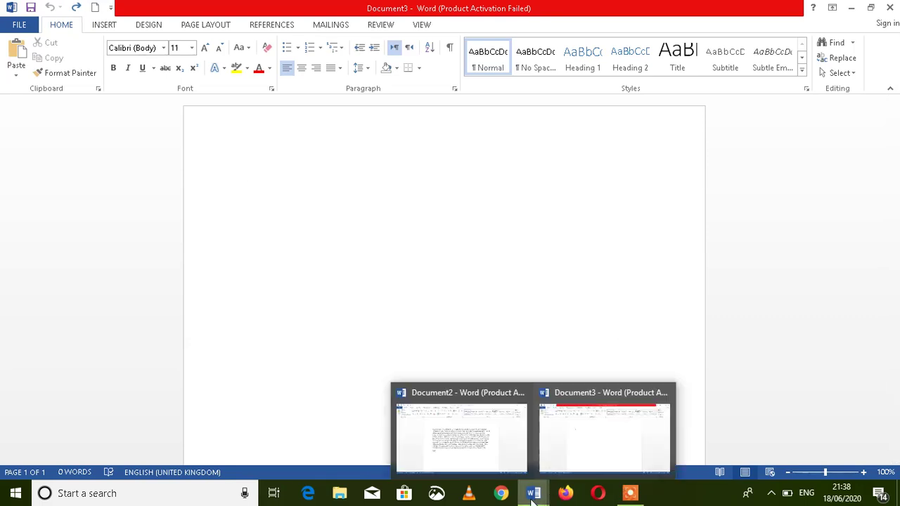
left_click(665, 395)
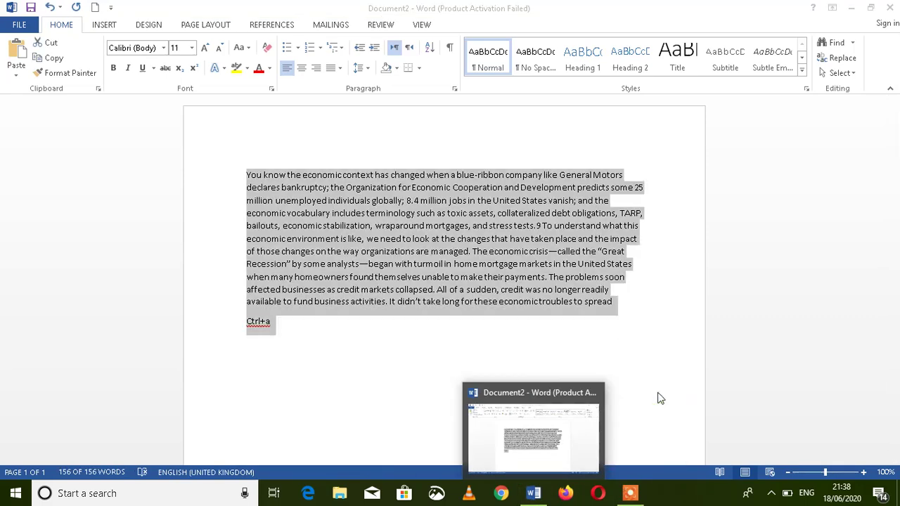
left_click(492, 334)
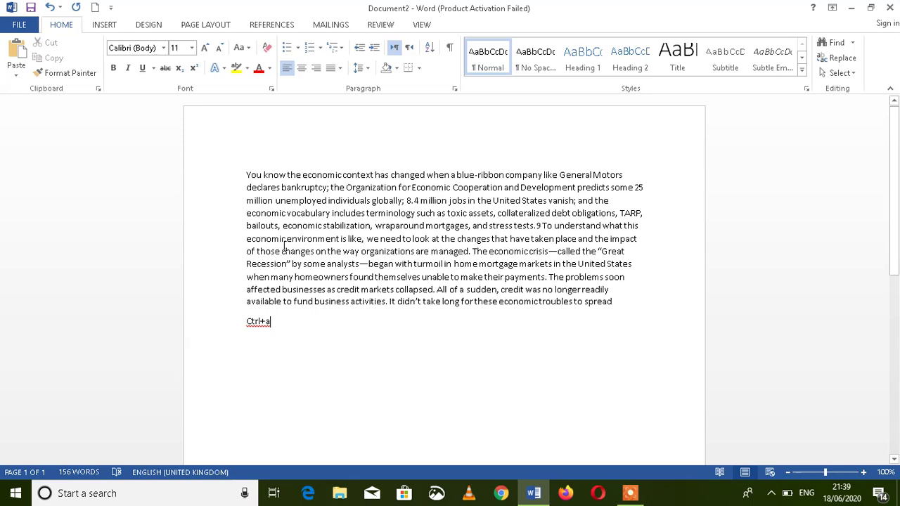
key("ctrl+a")
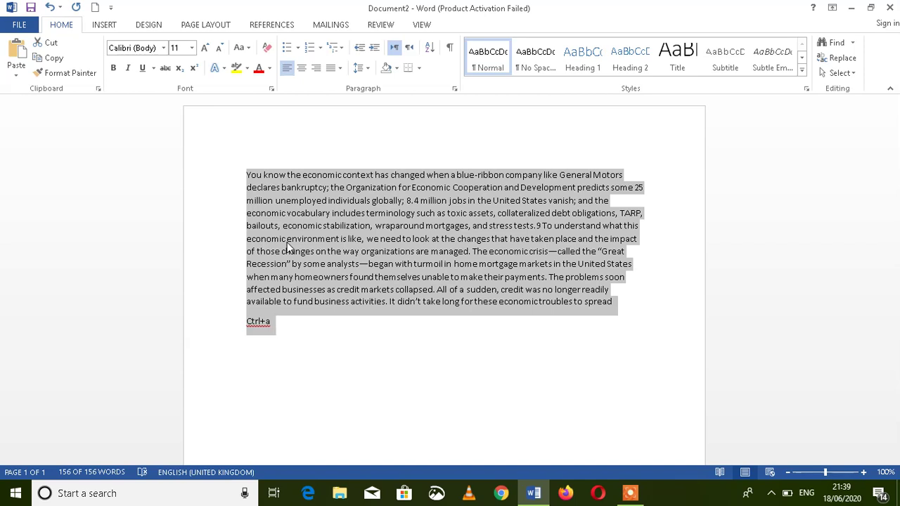
key("Delete")
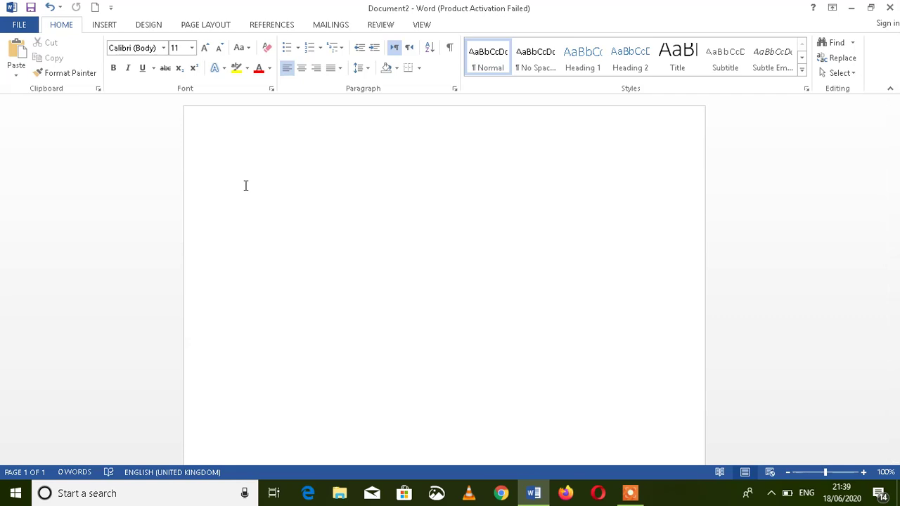
key("ctrl+z")
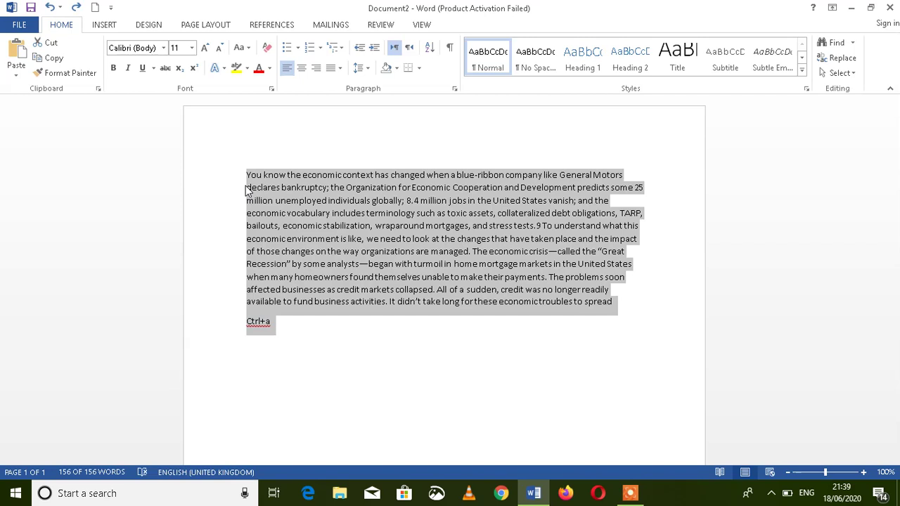
left_click(293, 336)
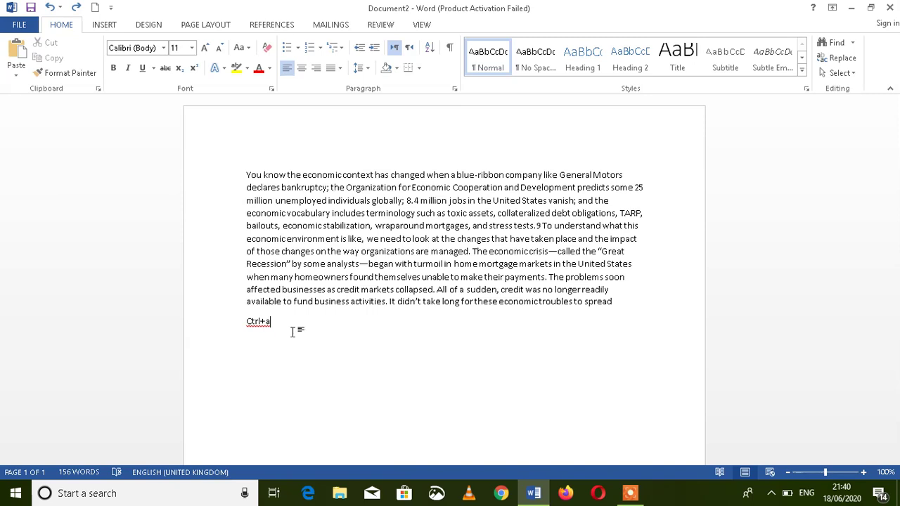
key("ctrl+a")
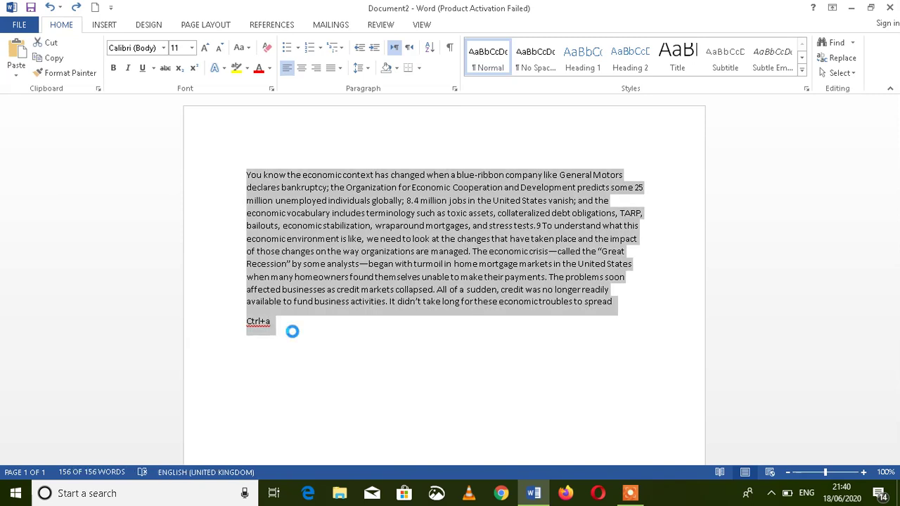
key("ctrl+d")
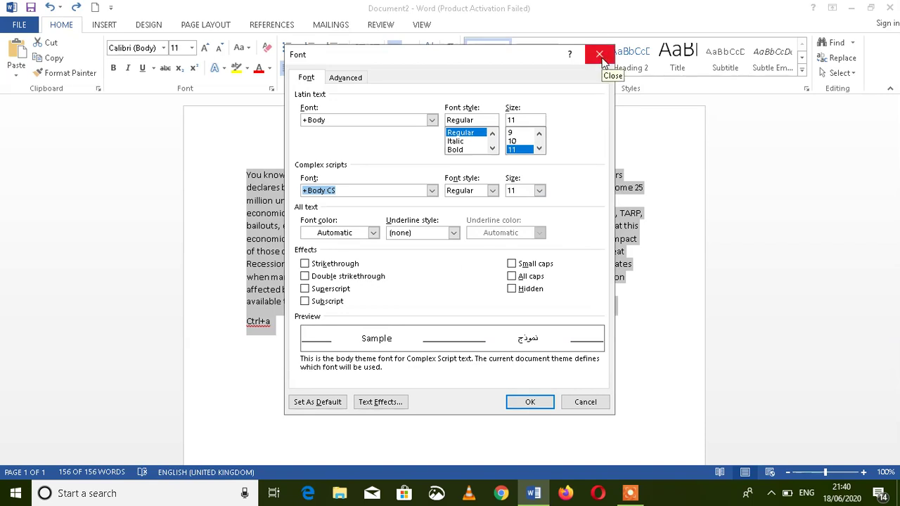
left_click(600, 55)
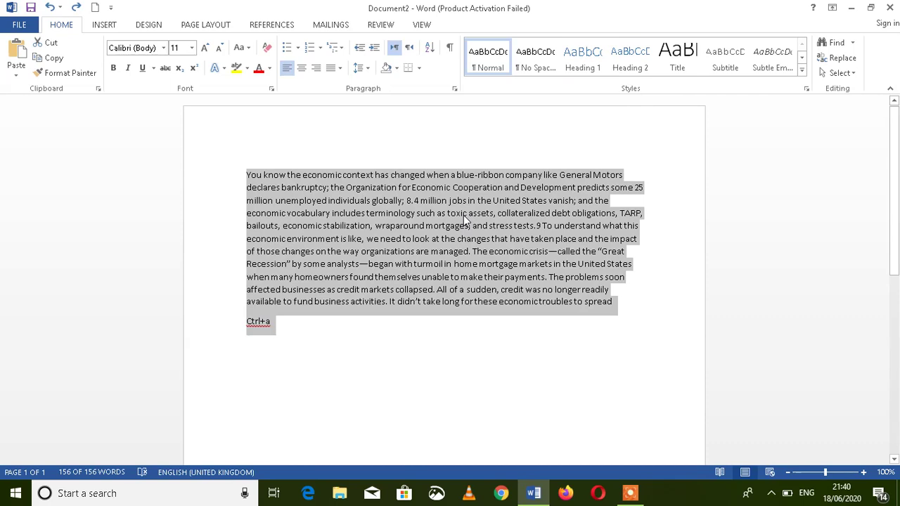
key("Delete")
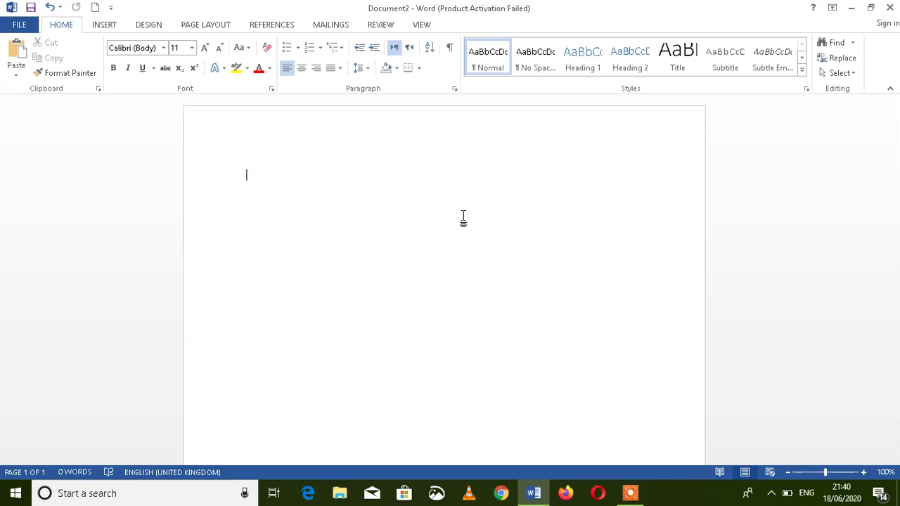
key("ctrl+z")
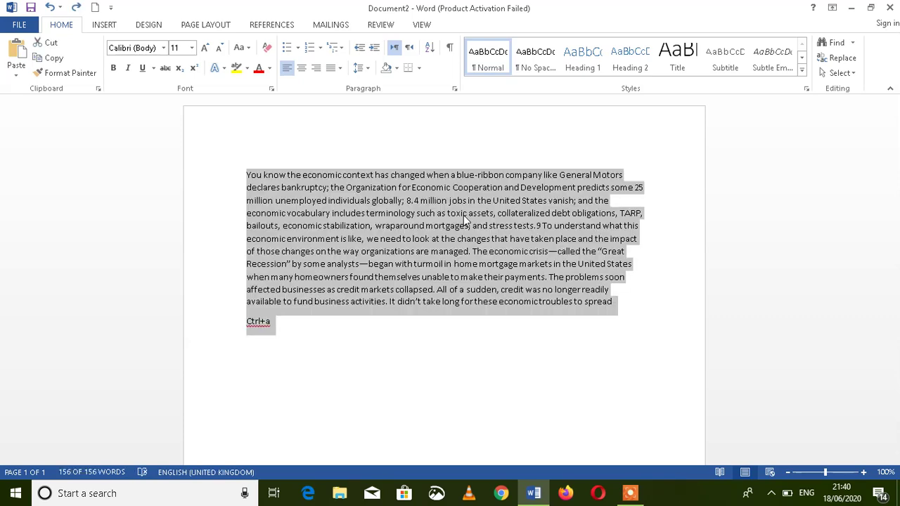
left_click(379, 327)
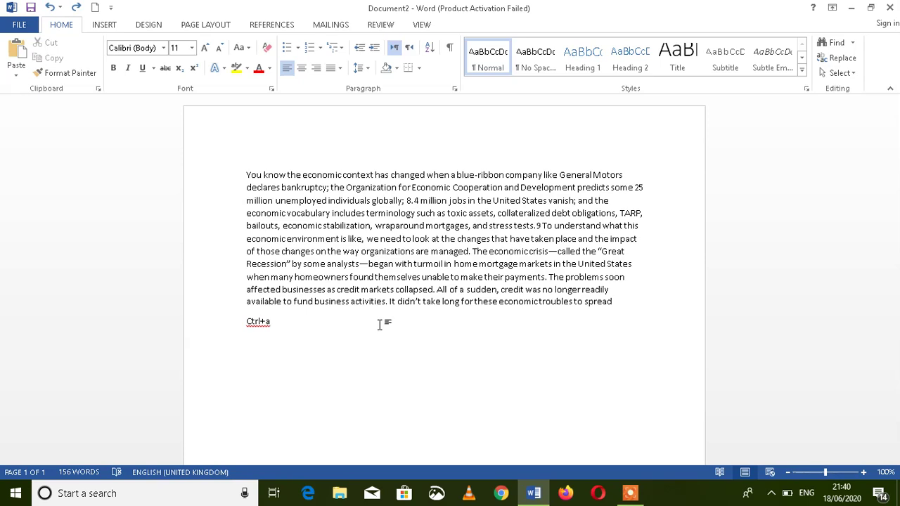
- Leave the Open page for the document and begin a 'crtrl+c' line below Ctrl+a
key("ctrl+o")
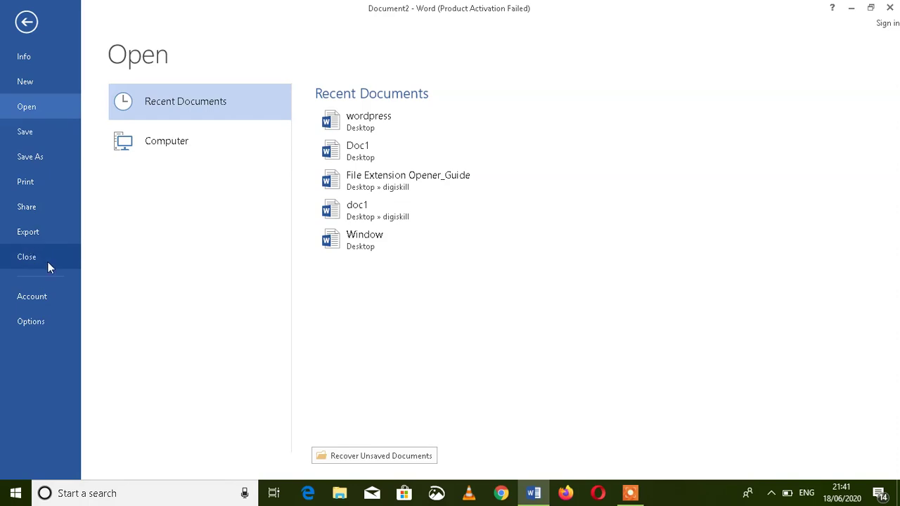
left_click(25, 21)
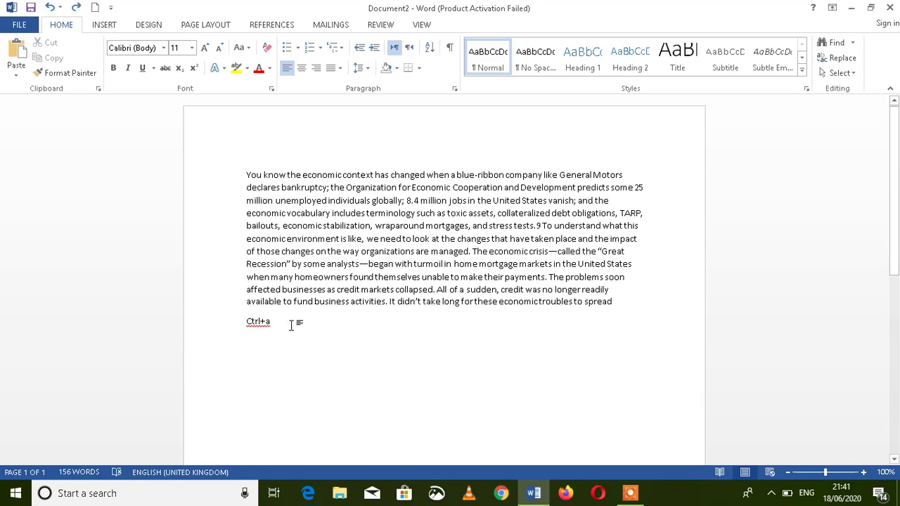
key("Return")
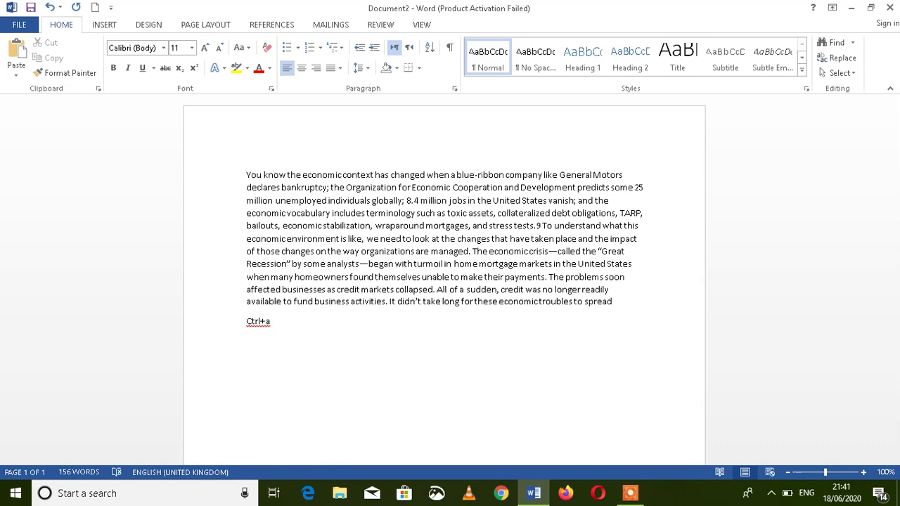
type("crt")
type("r")
type("l+")
type("c")
type("crt")
- Add Ctrl+v, Ctrl+x and Ctrl+o lines under Crtrl+c, then show the Open page
key("BackSpace")
key("BackSpace")
type("tr")
type("l")
type("+")
type("v")
key("Return")
type("Ctrl+")
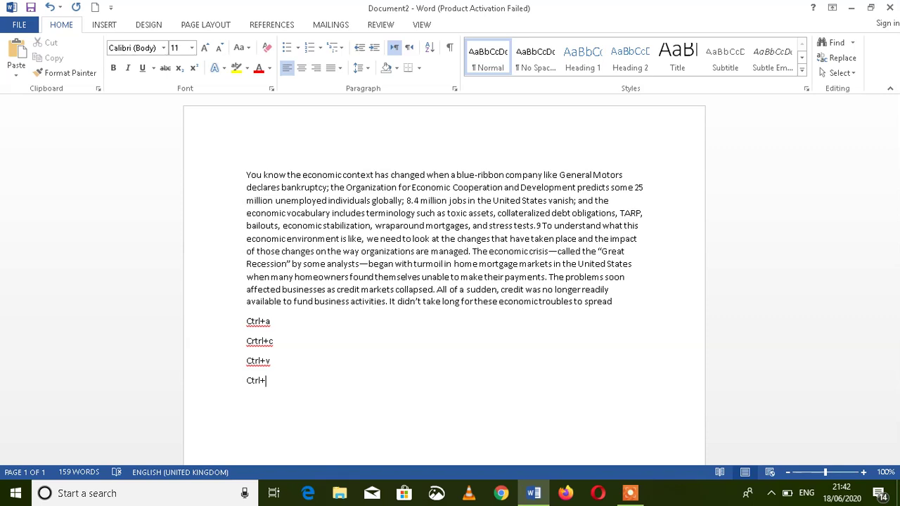
type("x")
key("Return")
type("ctrl+")
type("o")
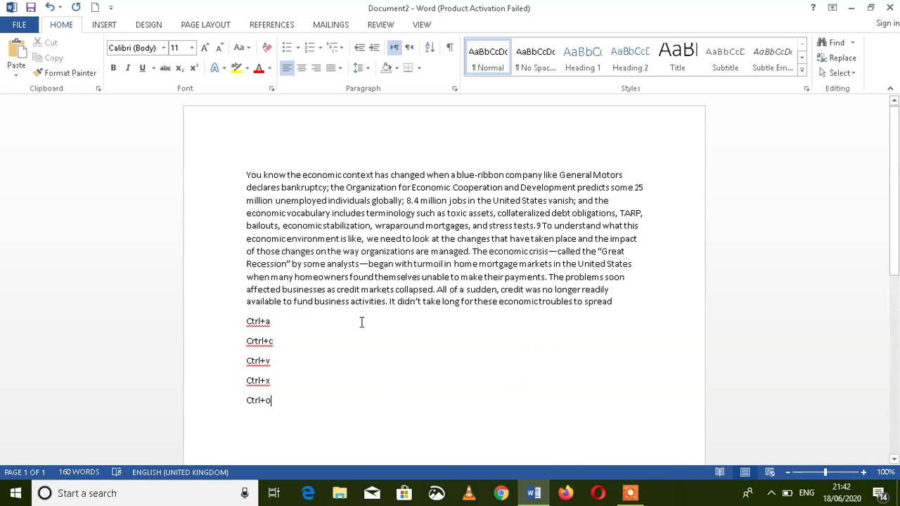
key("ctrl+o")
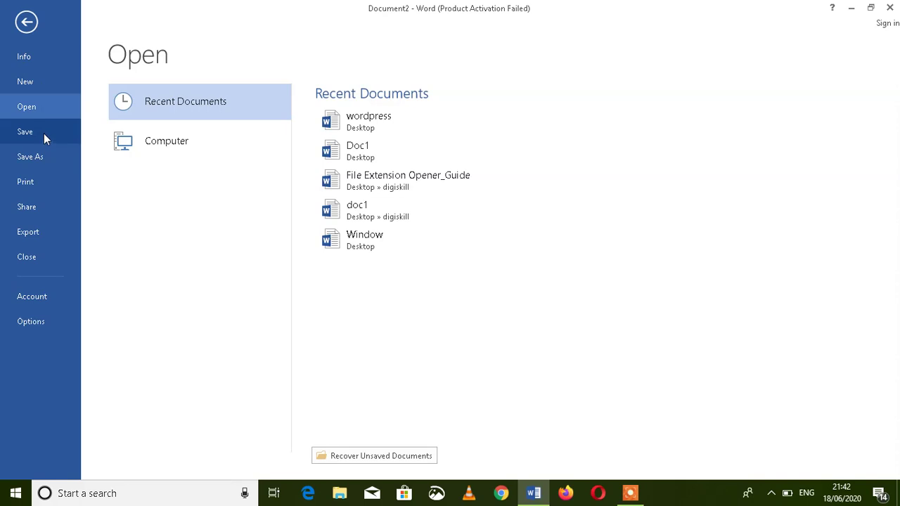
- Go back to the document and add a 'ctrl+f' line below Ctrl+o
left_click(28, 22)
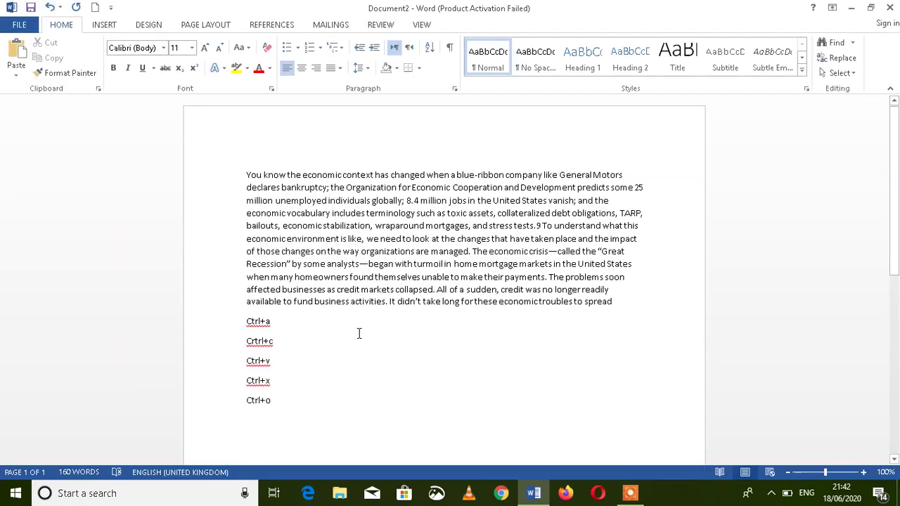
key("Return")
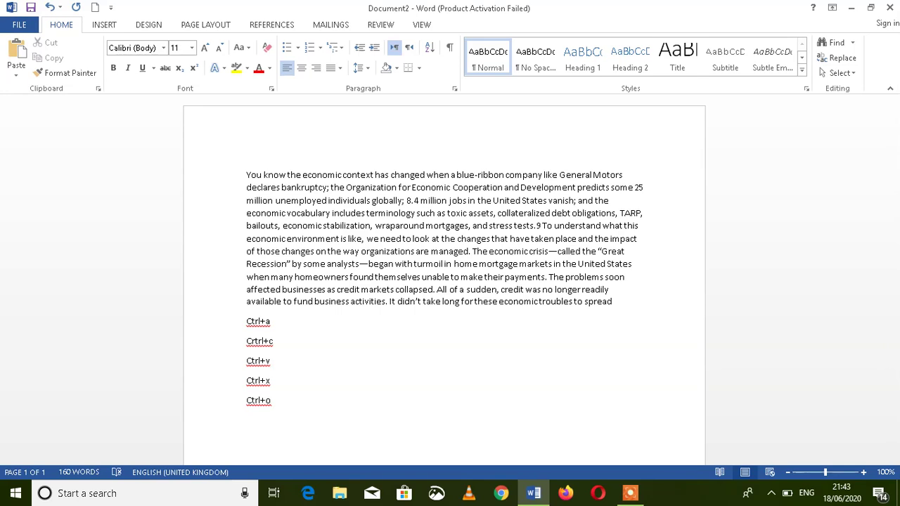
type("ctrl+")
type("f")
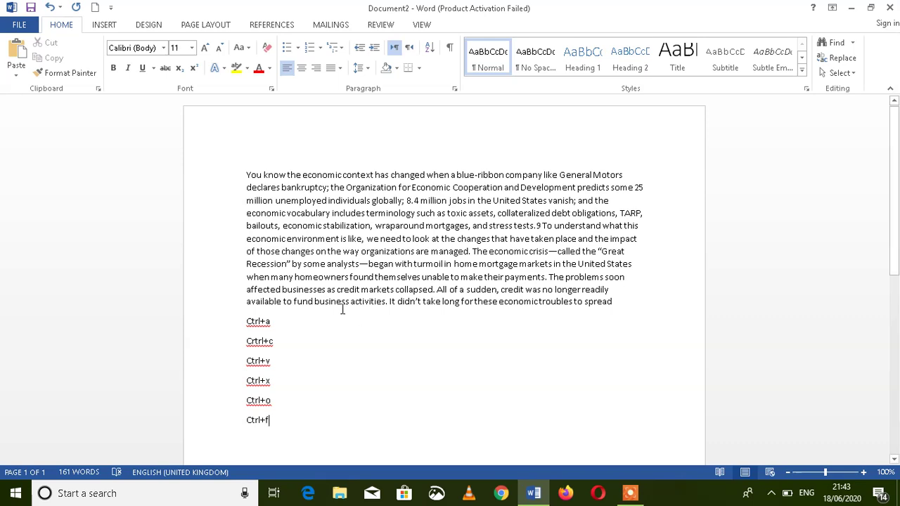
- Open the Navigation pane, cycle its Headings, Pages and Results views, then close it
key("ctrl+f")
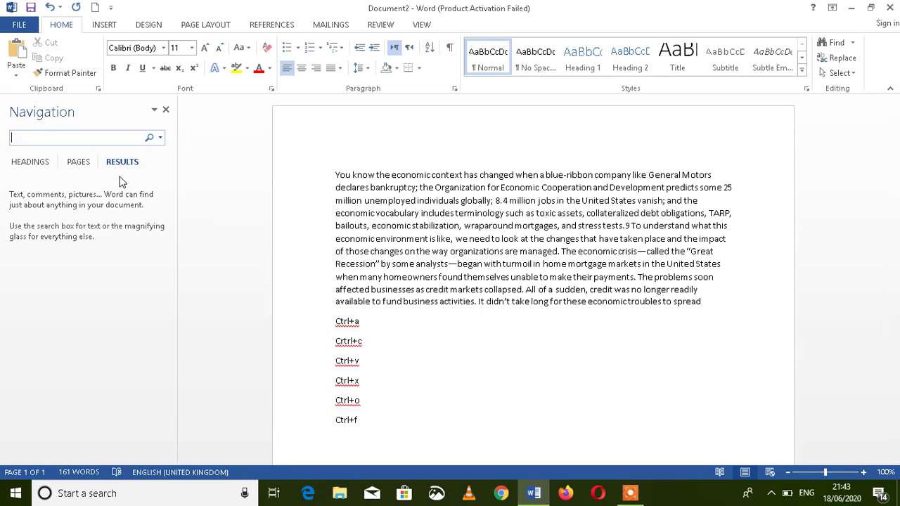
left_click(35, 164)
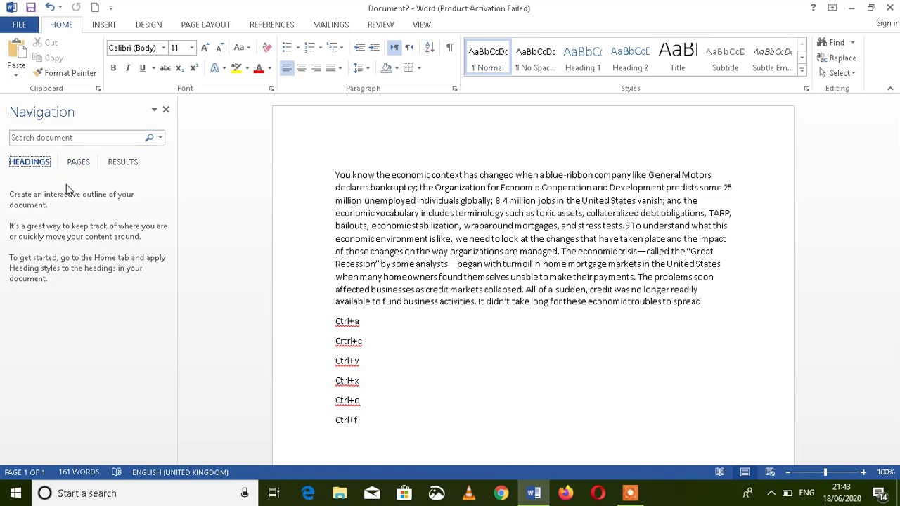
left_click(78, 165)
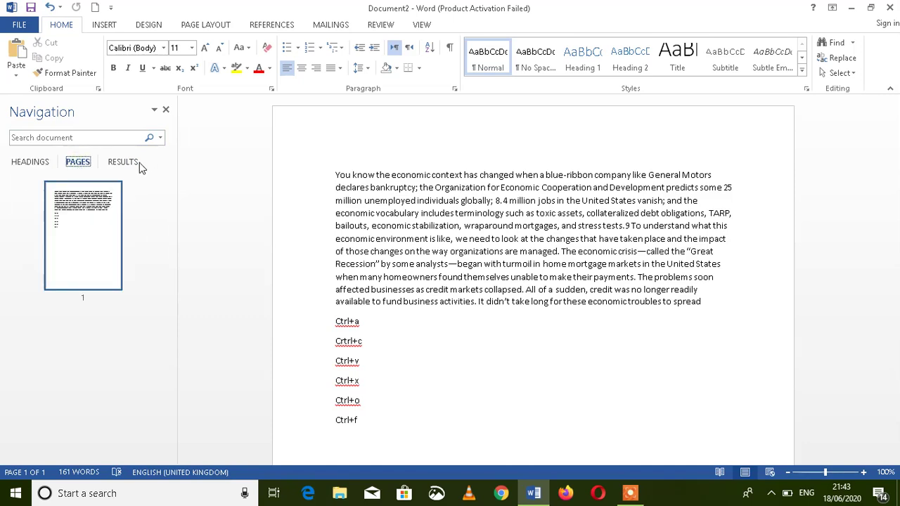
left_click(124, 163)
left_click(80, 166)
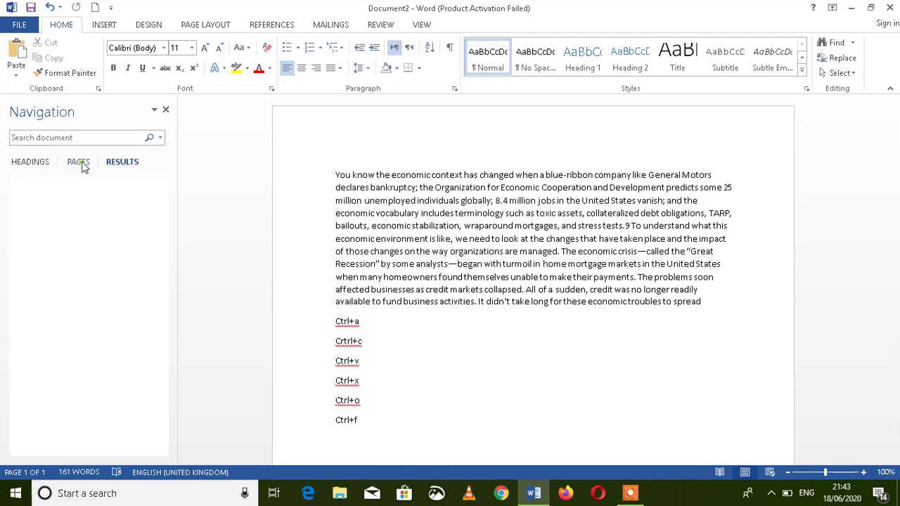
left_click(39, 166)
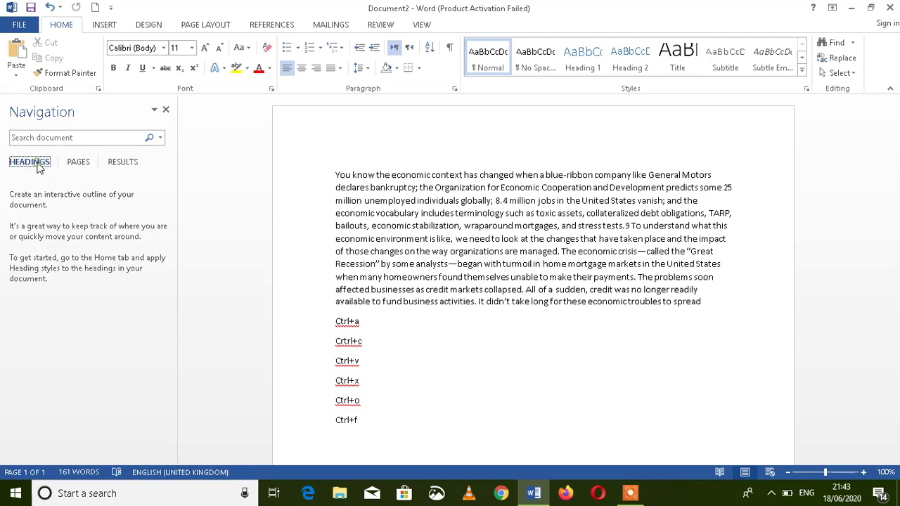
left_click(124, 162)
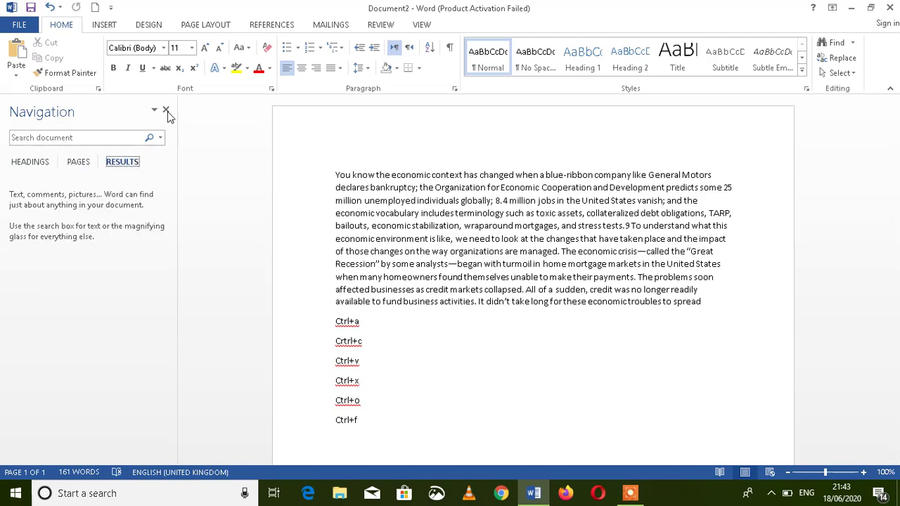
left_click(165, 111)
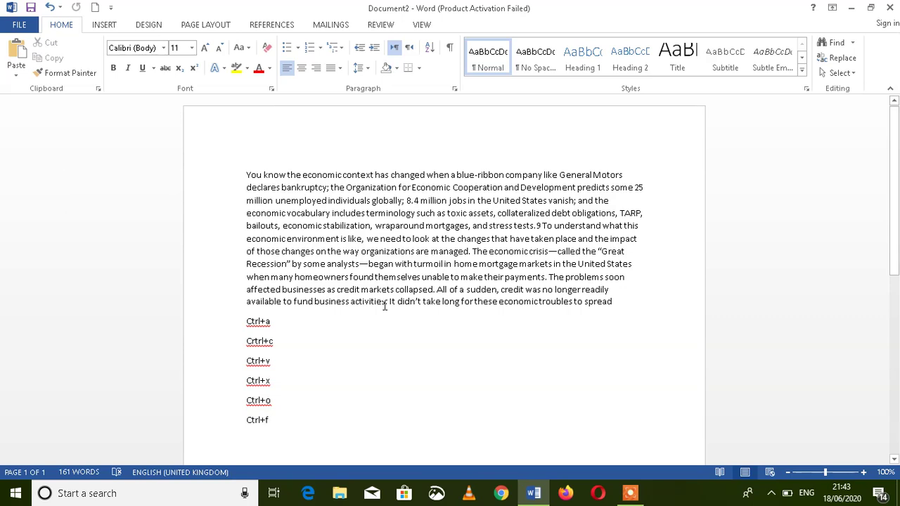
- Add a blank line below Ctrl+f, then select all the document's text and italicize it
key("Return")
key("ctrl+a")
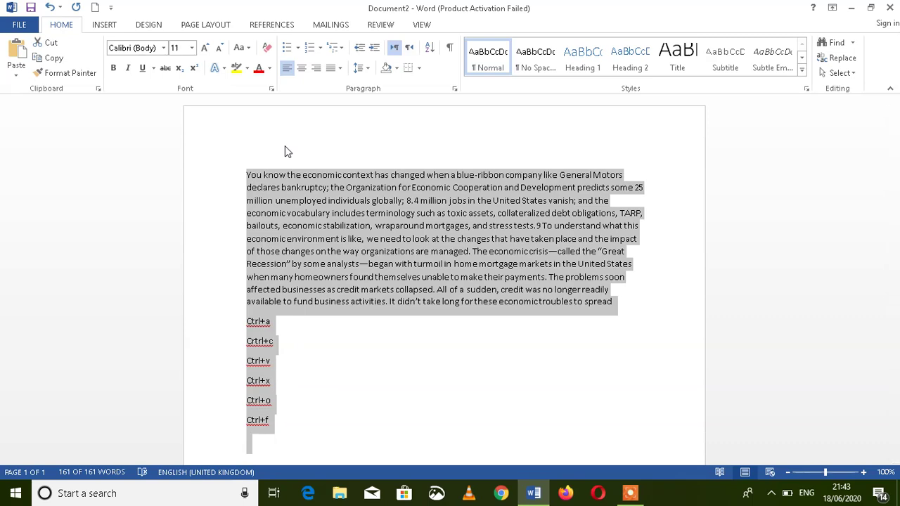
key("ctrl+i")
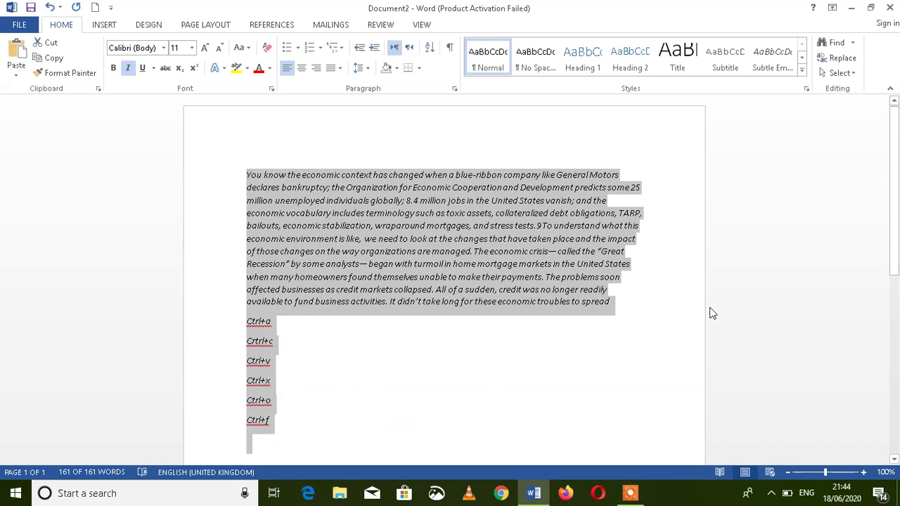
left_click_drag(897, 193, 897, 265)
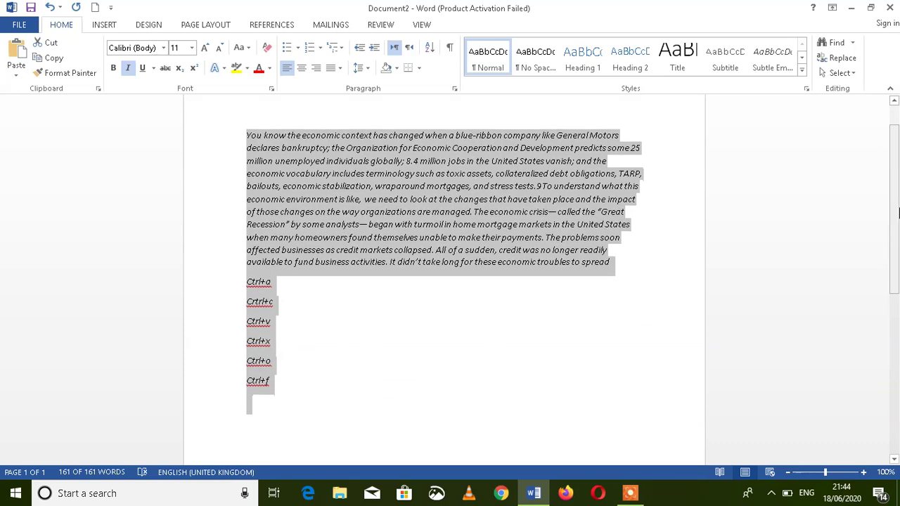
left_click_drag(898, 265, 898, 191)
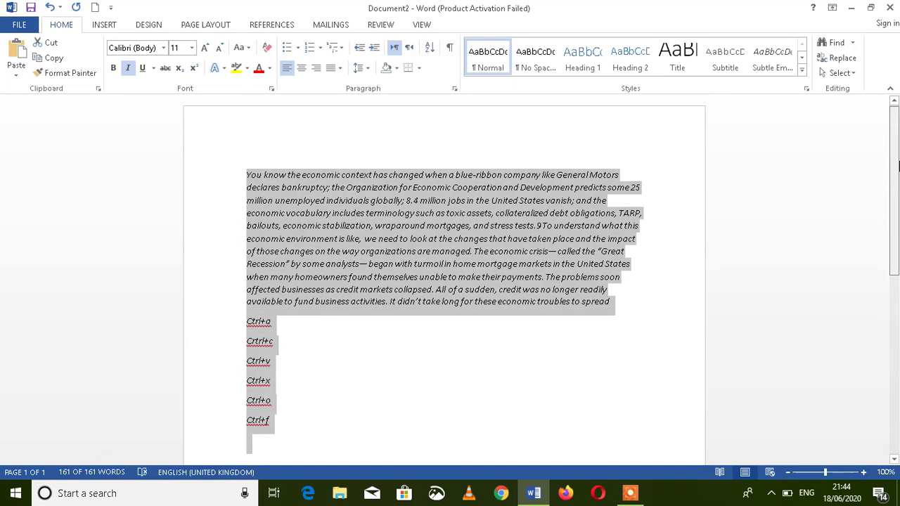
left_click(418, 383)
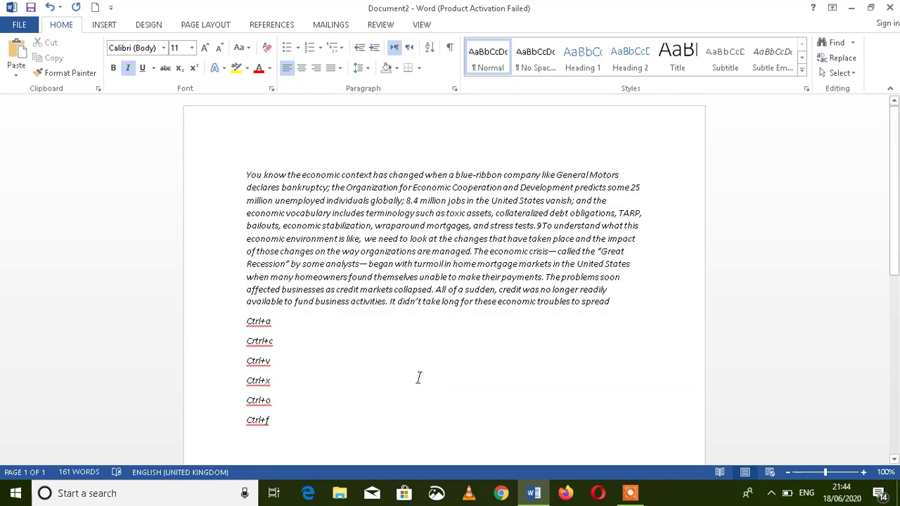
left_click(288, 429)
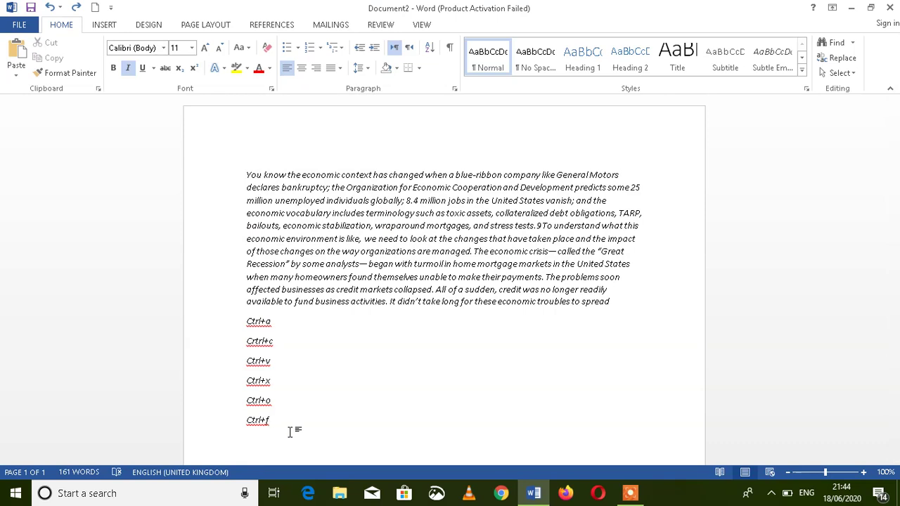
key("ctrl+a")
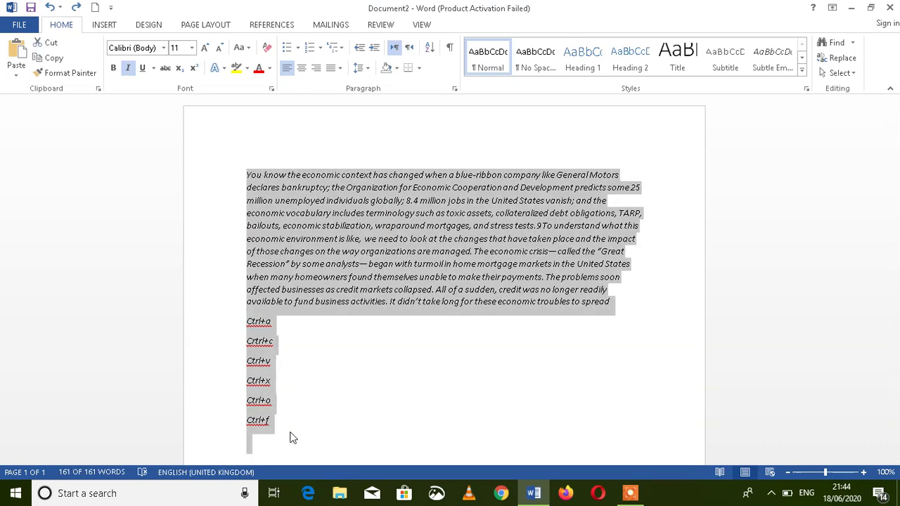
key("ctrl+i")
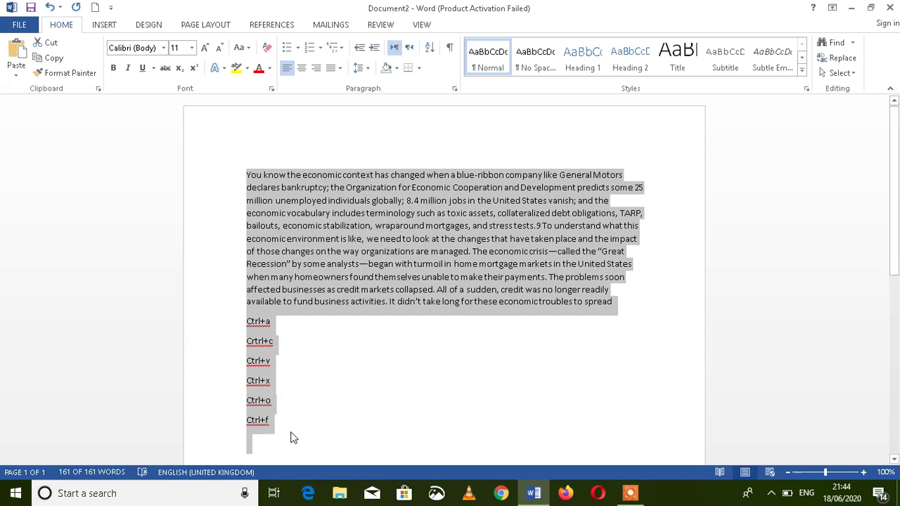
left_click(290, 432)
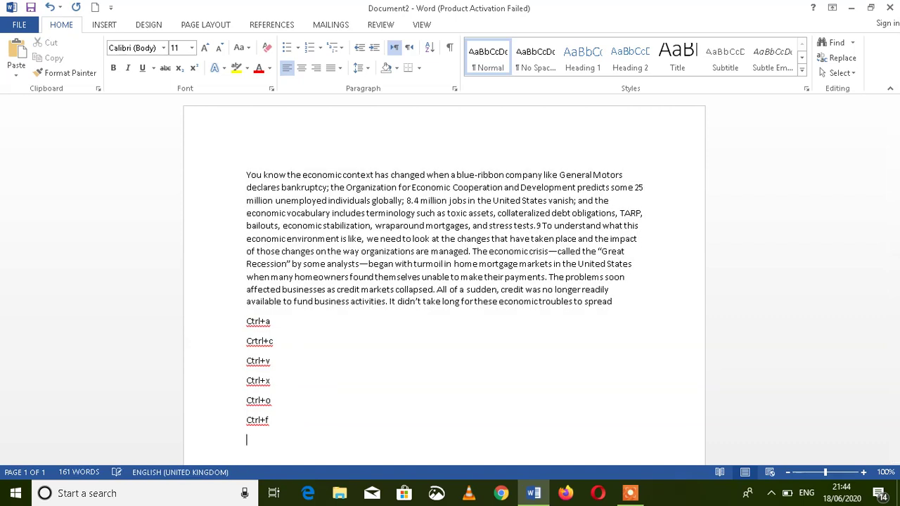
- Add a 'ctrl+i' line to the list and make all the document's text bold
type("t")
key("BackSpace")
type("ctrl+")
type("i")
key("Return")
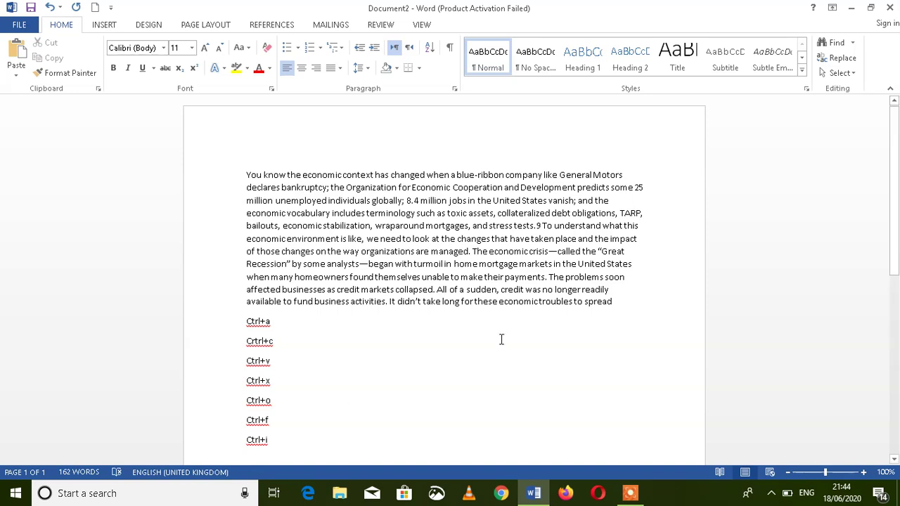
scroll(583, 254, "down", 3)
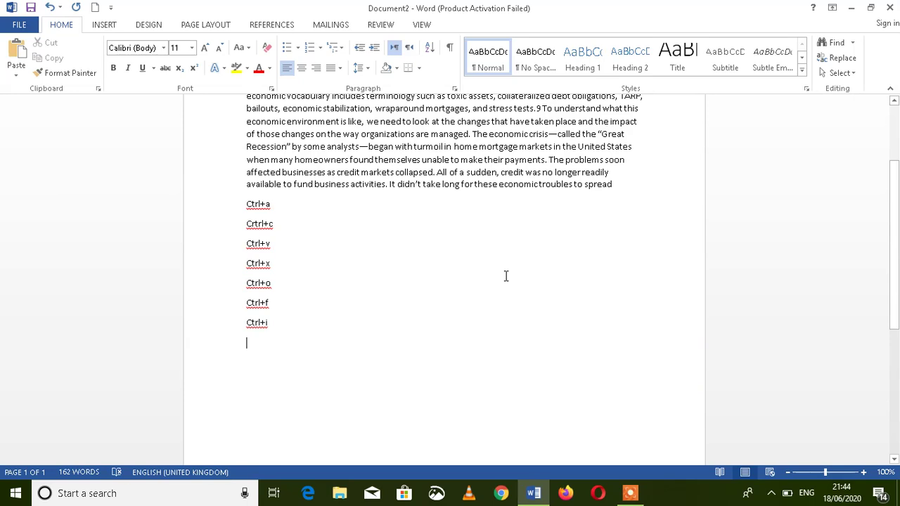
key("ctrl+a")
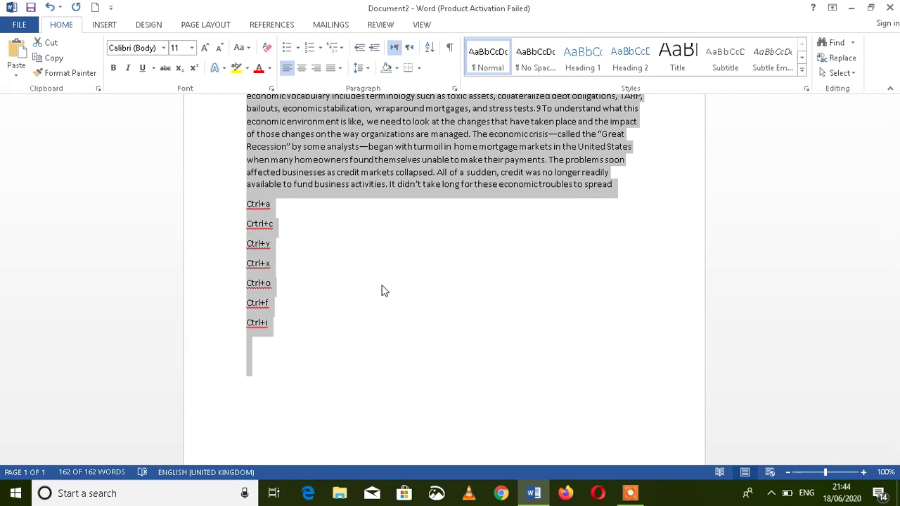
key("ctrl+b")
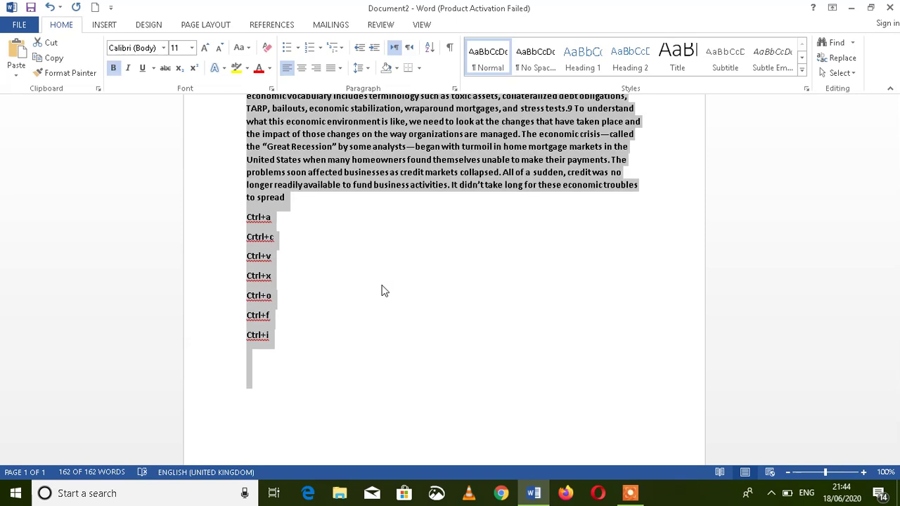
left_click(332, 324)
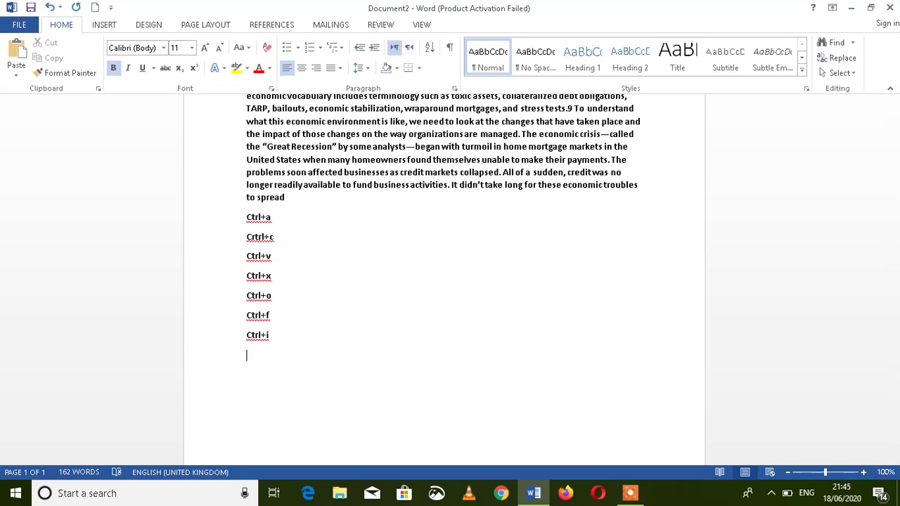
- Tidy the Ctrl+i line, add a 'Ctrl+b' line, and underline all the document's text
key("Return")
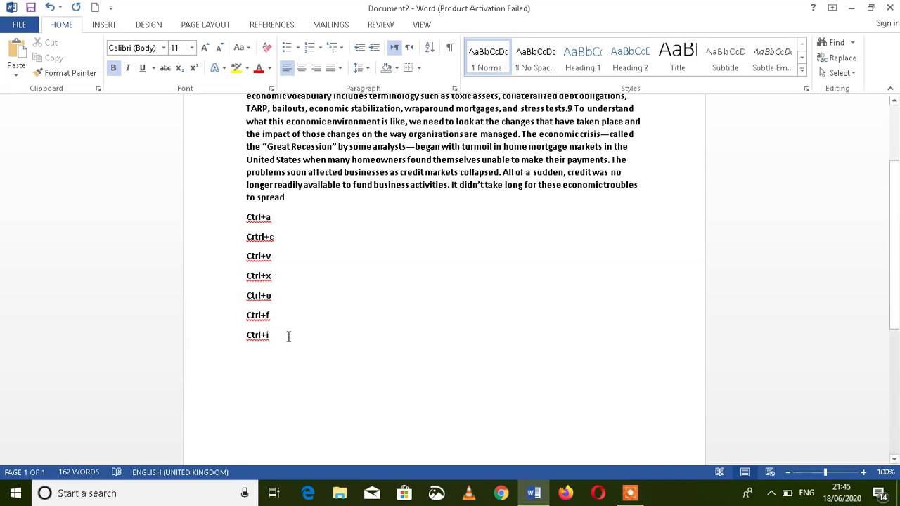
key("BackSpace")
type("ctr")
key("BackSpace")
key("BackSpace")
key("BackSpace")
key("BackSpace")
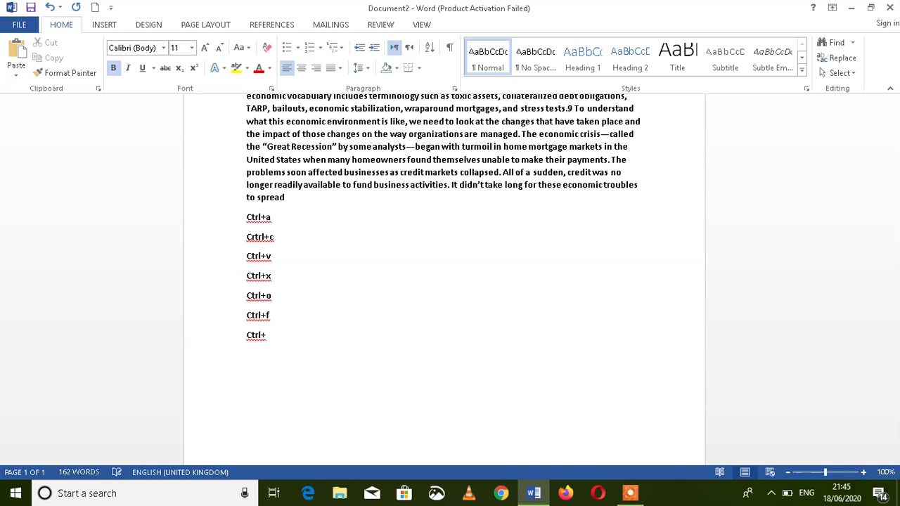
type("i")
key("Return")
type("ctrl+b")
key("Return")
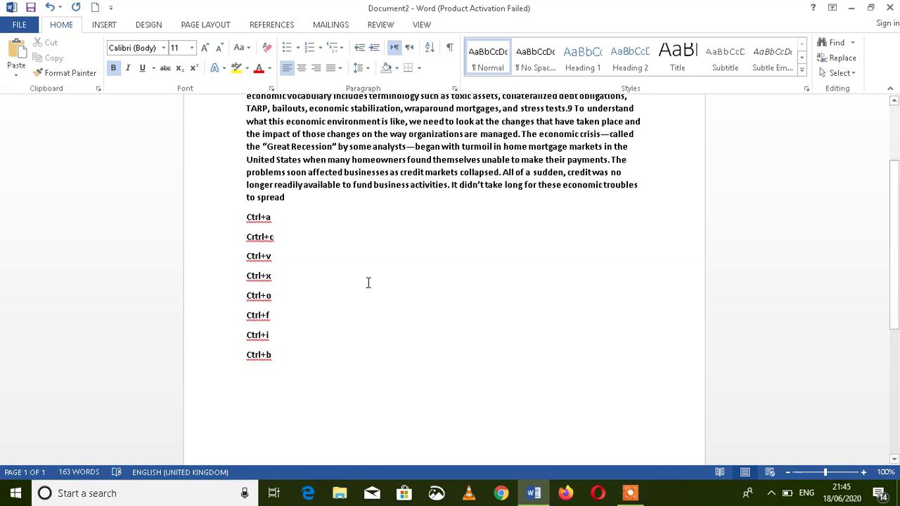
key("ctrl+a")
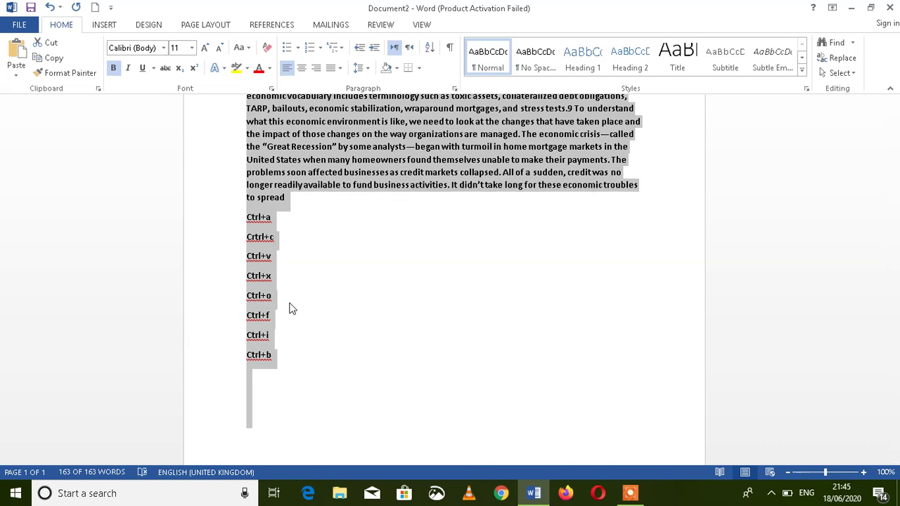
key("ctrl+u")
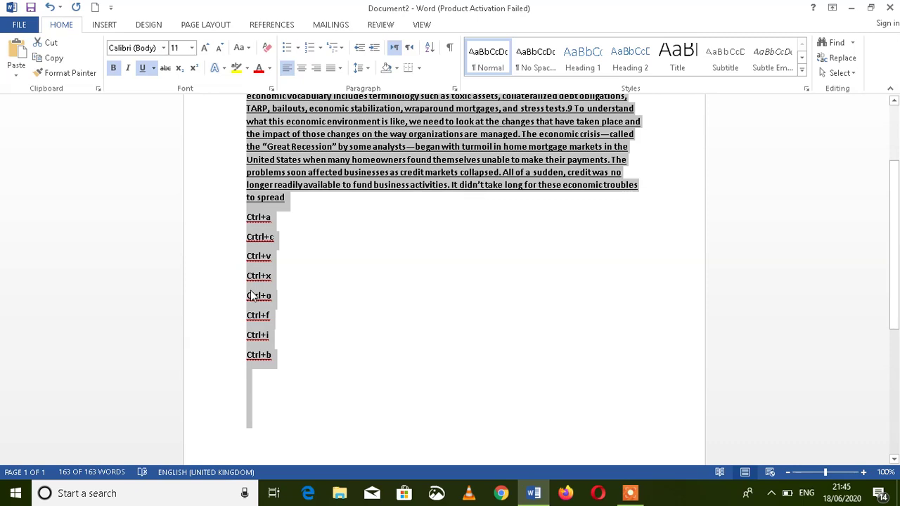
- Below Ctrl+b, type a 'Ctrl+u' line and start a fresh line after it
left_click(282, 365)
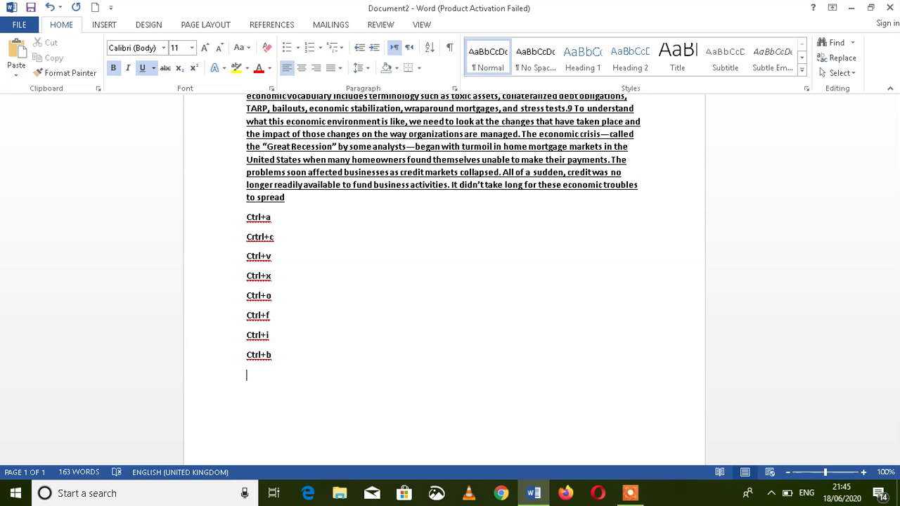
type("ctrl+u")
key("Return")
key("Return")
- Insert a hyperlink to the Documents\Adobe folder on the line below Ctrl+u
key("ctrl+k")
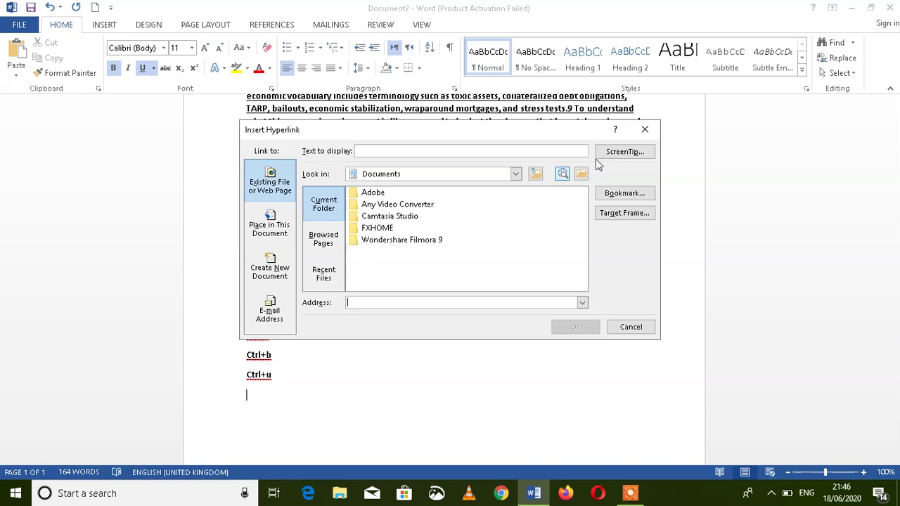
left_click(646, 132)
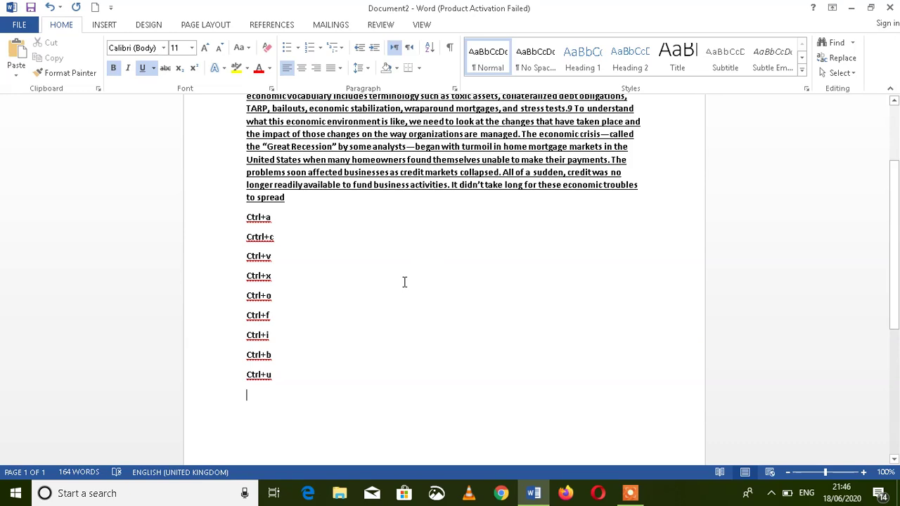
key("ctrl+k")
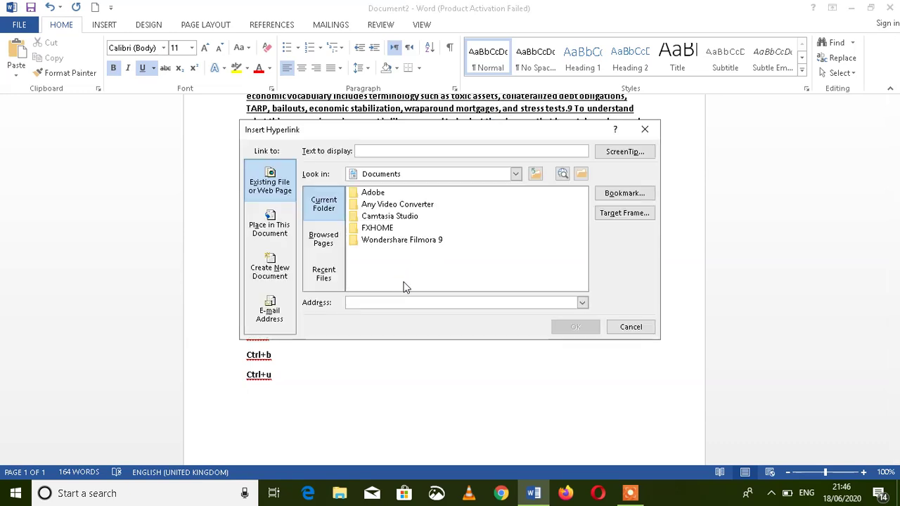
left_click(388, 193)
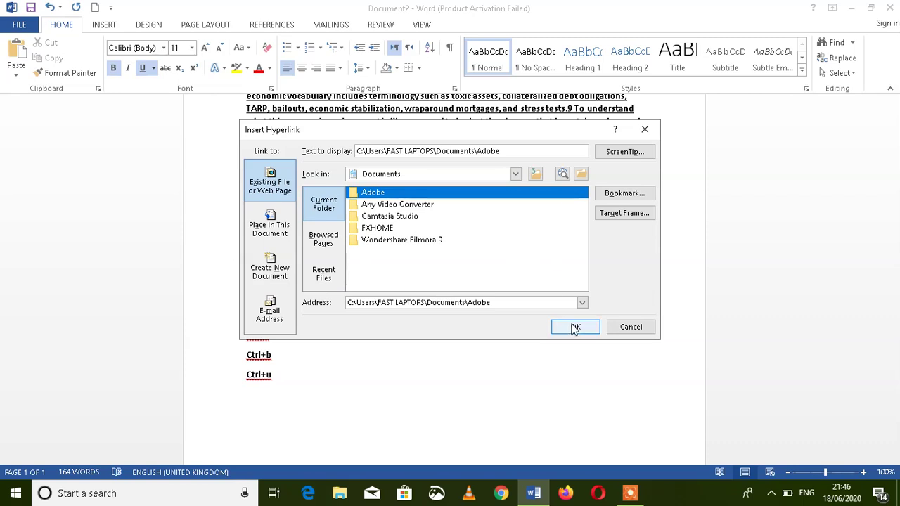
left_click(575, 328)
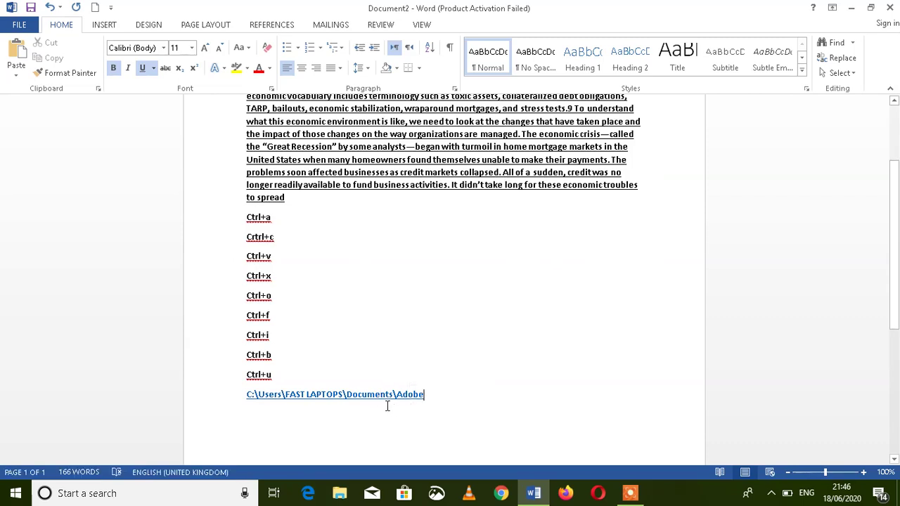
left_click(390, 395)
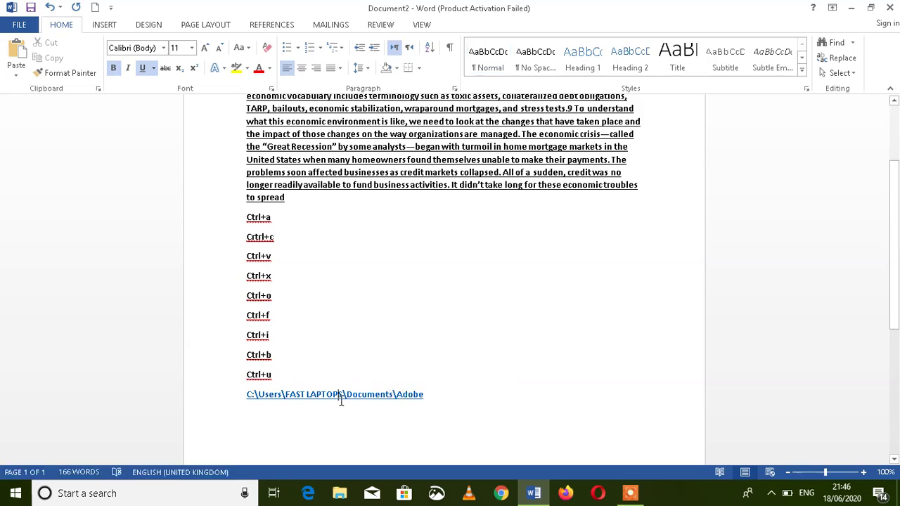
left_click(255, 394)
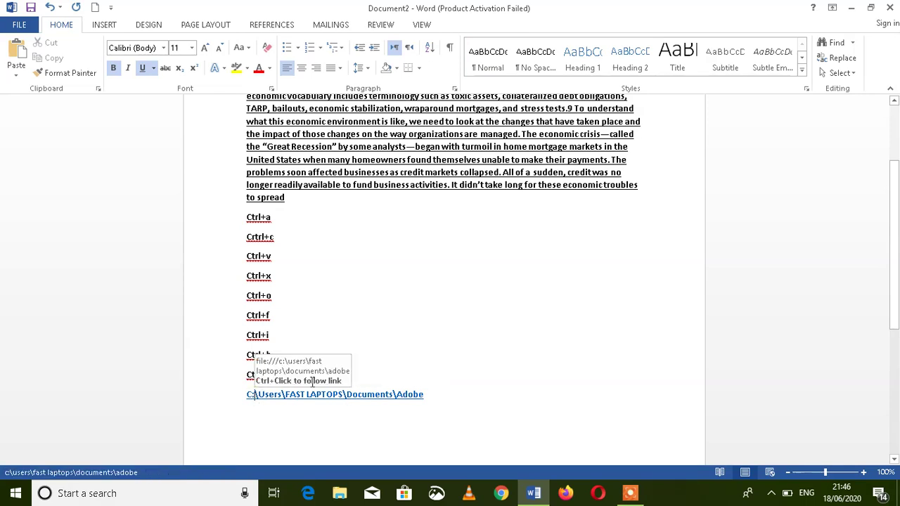
- Dismiss the security notice from the Adobe link and start an empty line beneath it
left_click(404, 394, "ctrl")
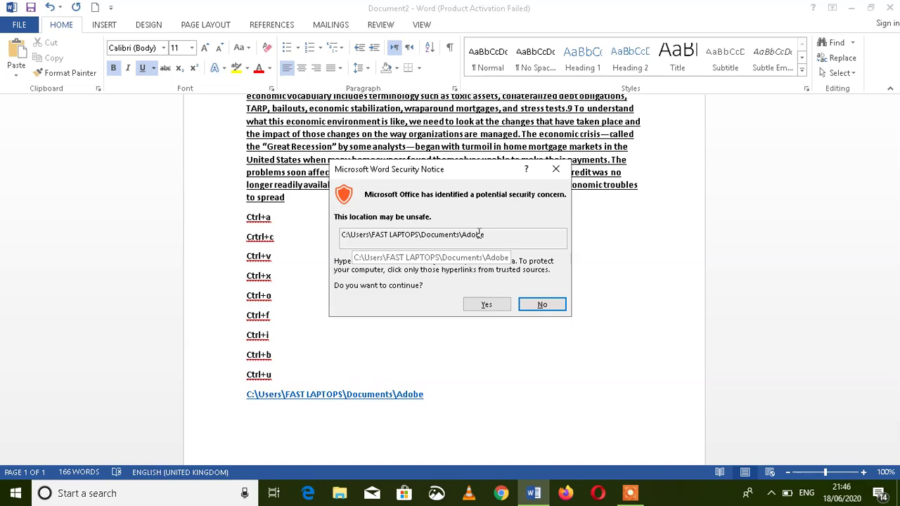
left_click(555, 170)
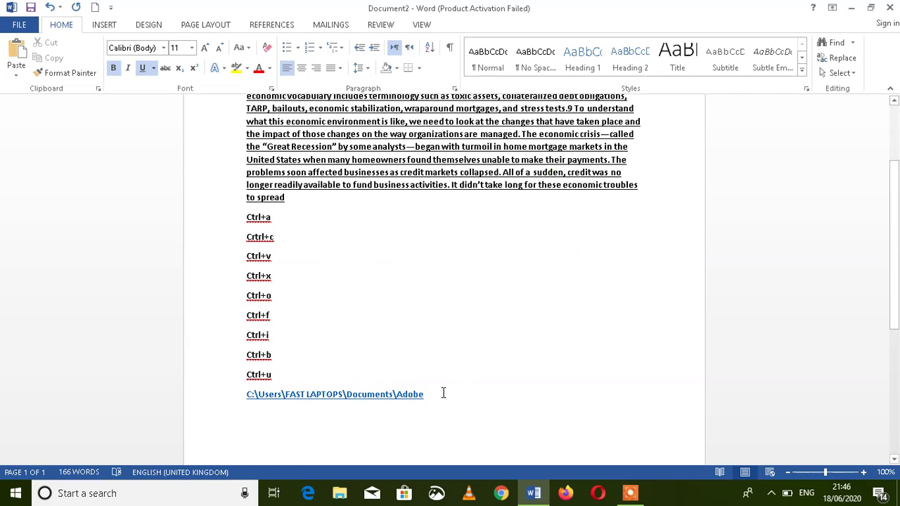
key("Return")
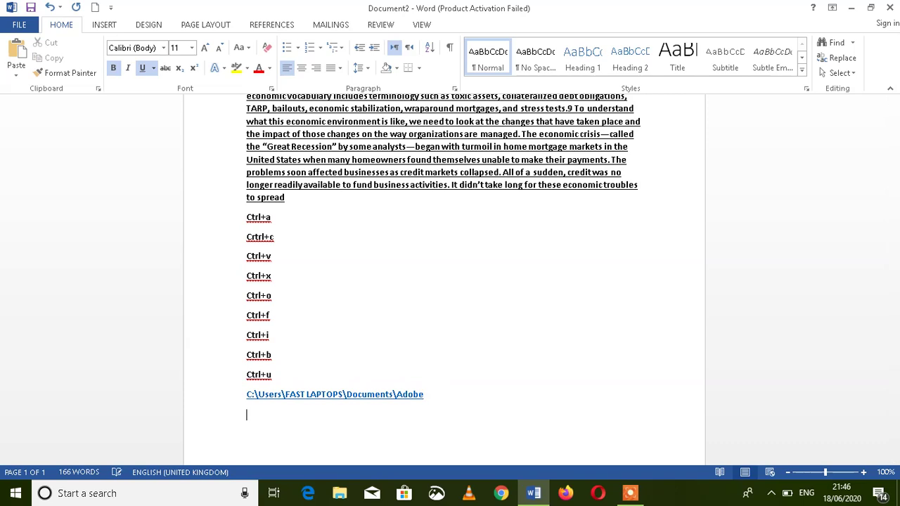
- Add 'Ctrl+k' and 'Ctrl+z' lines, testing select-all, delete and undo in between
type("ctrl")
type("+k")
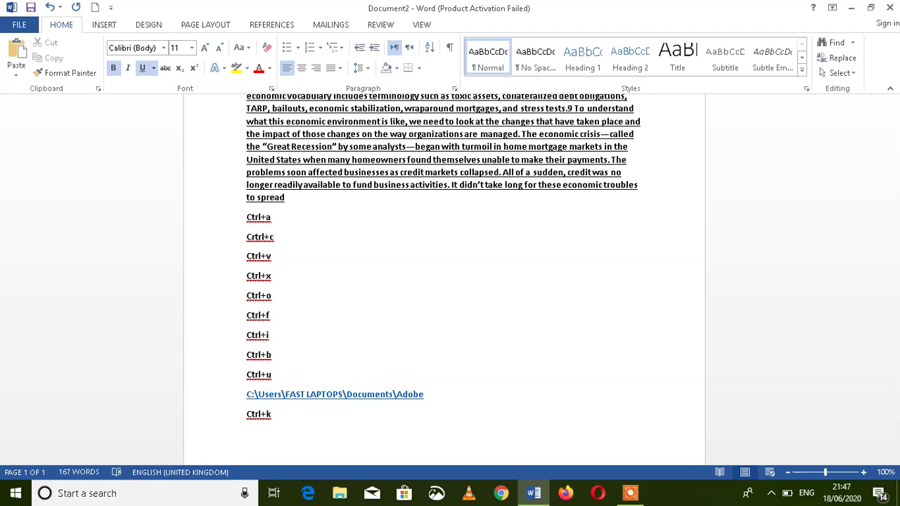
key("ctrl+a")
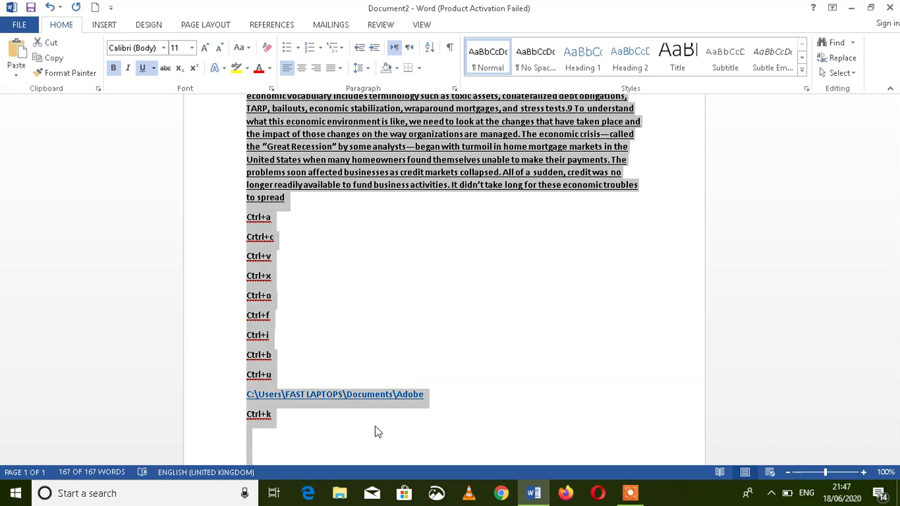
key("Delete")
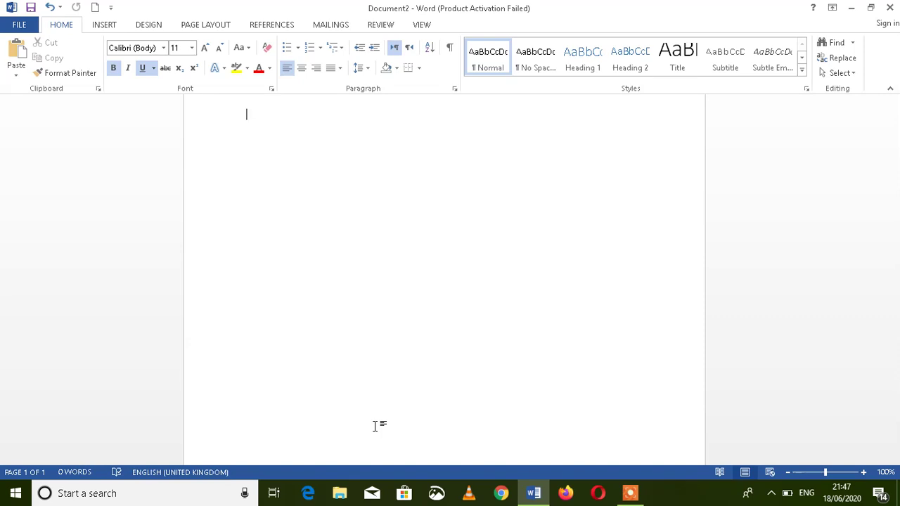
key("ctrl+z")
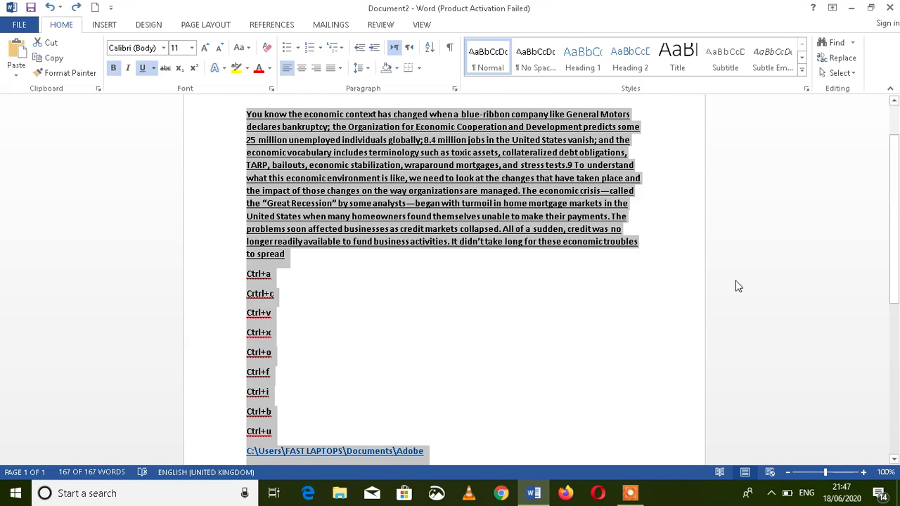
left_click_drag(898, 227, 897, 332)
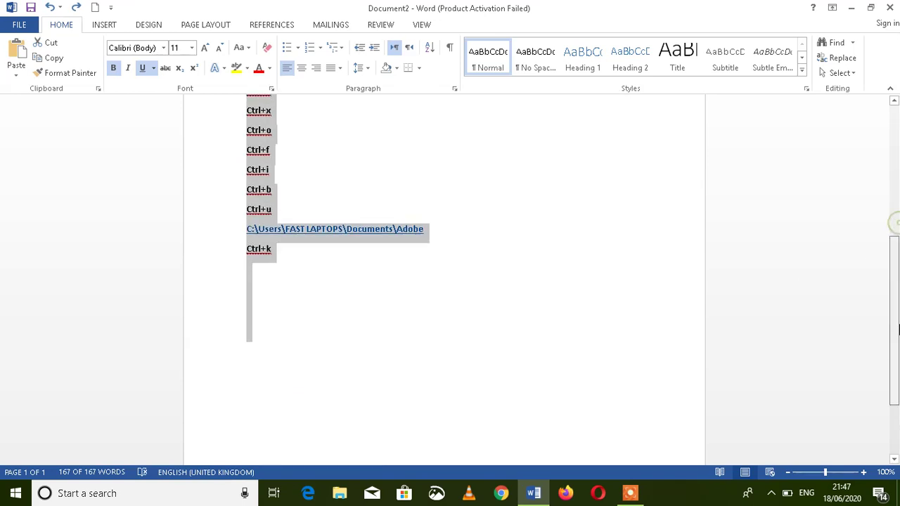
left_click(298, 254)
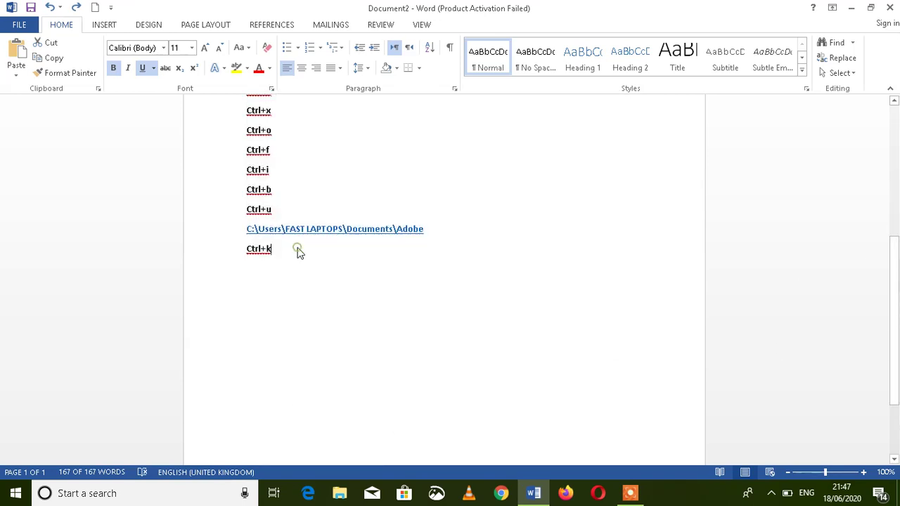
type("ctrl+z")
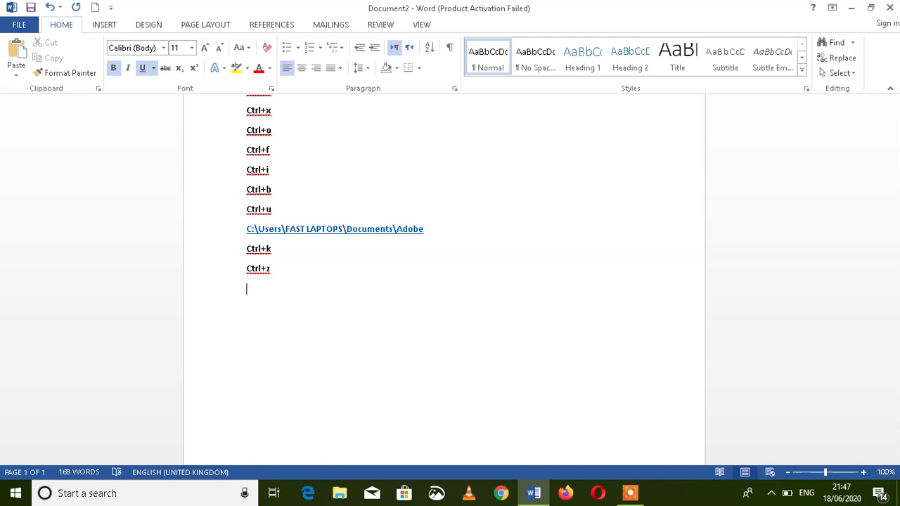
key("ctrl+g")
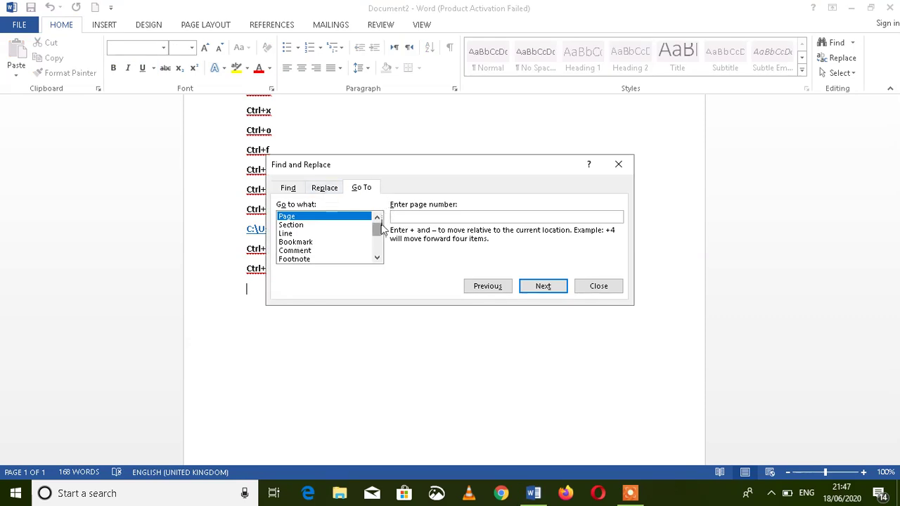
left_click_drag(382, 232, 377, 240)
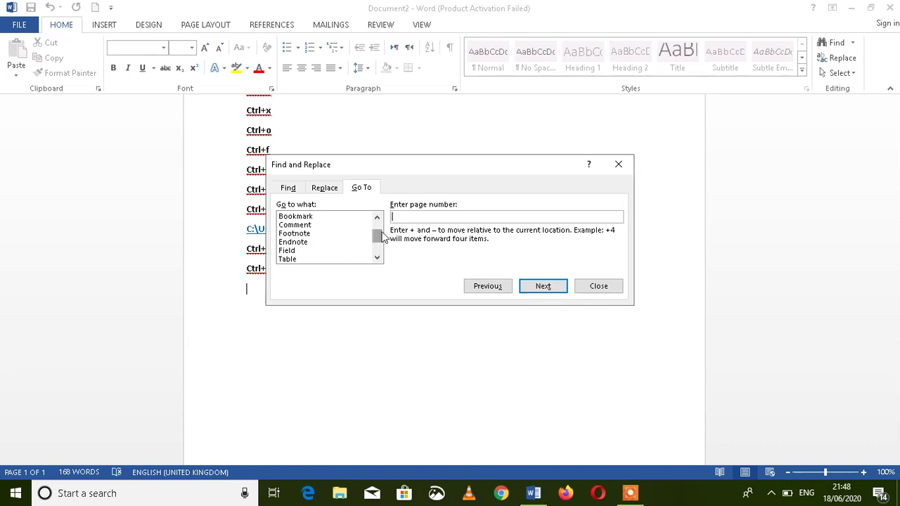
left_click(323, 187)
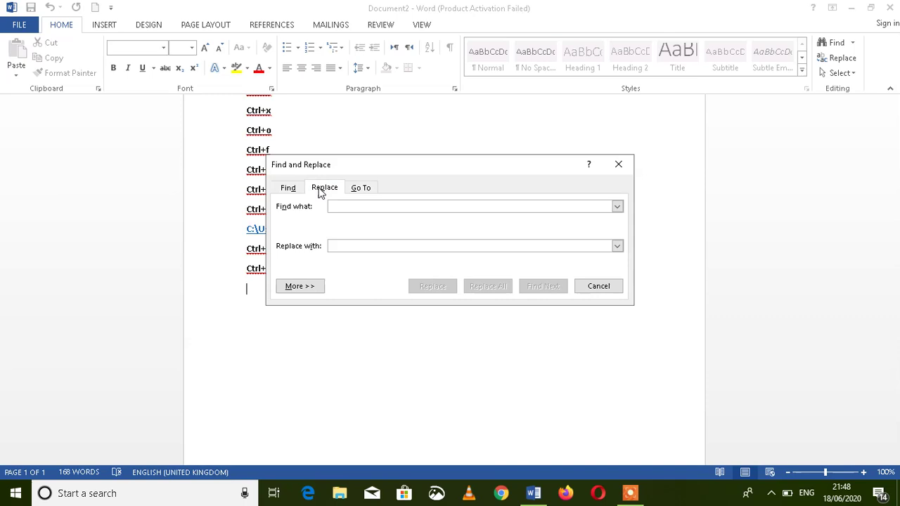
left_click(286, 188)
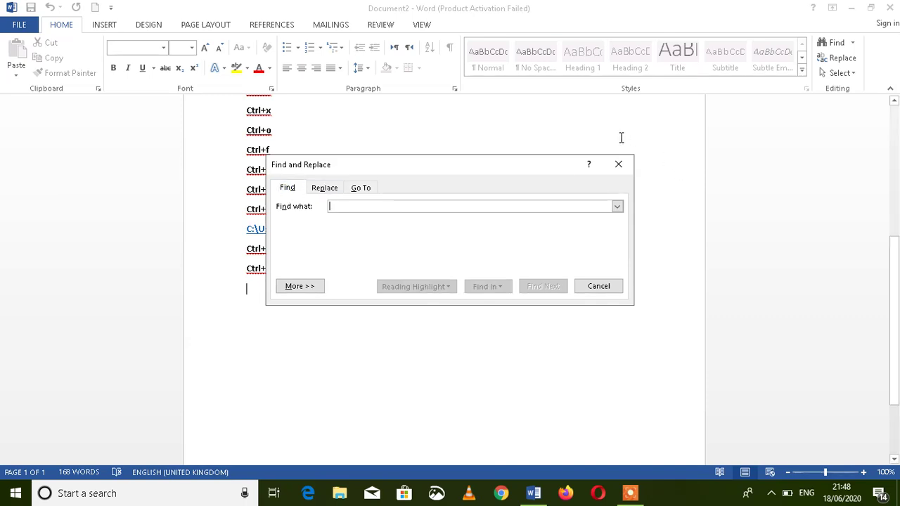
left_click(617, 166)
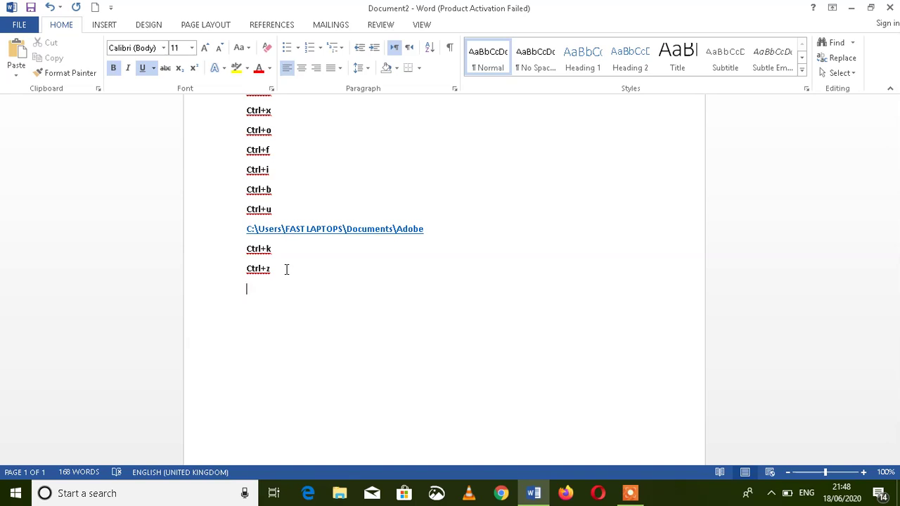
- Add a 'Ctrl+g' entry after Ctrl+z and start a new line
type("ctr")
type("l+g")
key("Return")
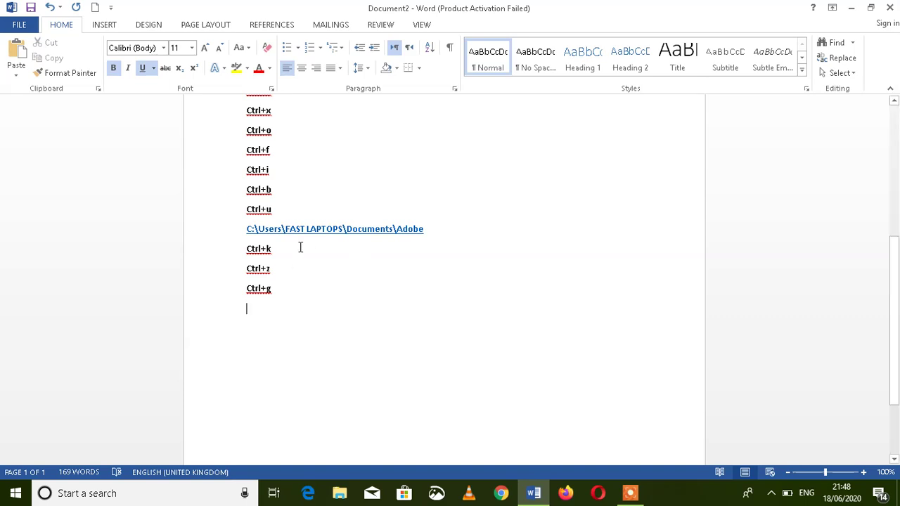
- Select all the text and toggle between justified and left alignment
scroll(895, 239, "up", 1)
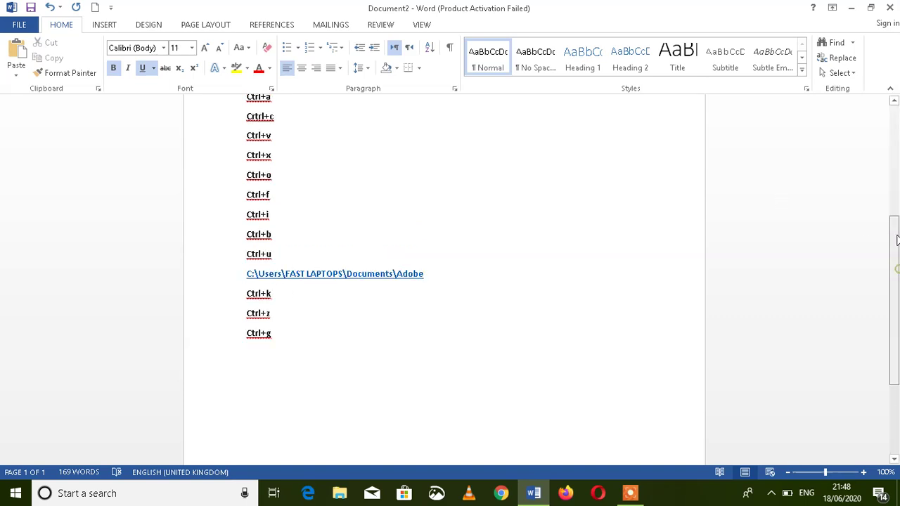
scroll(895, 228, "up", 2)
key("ctrl+a")
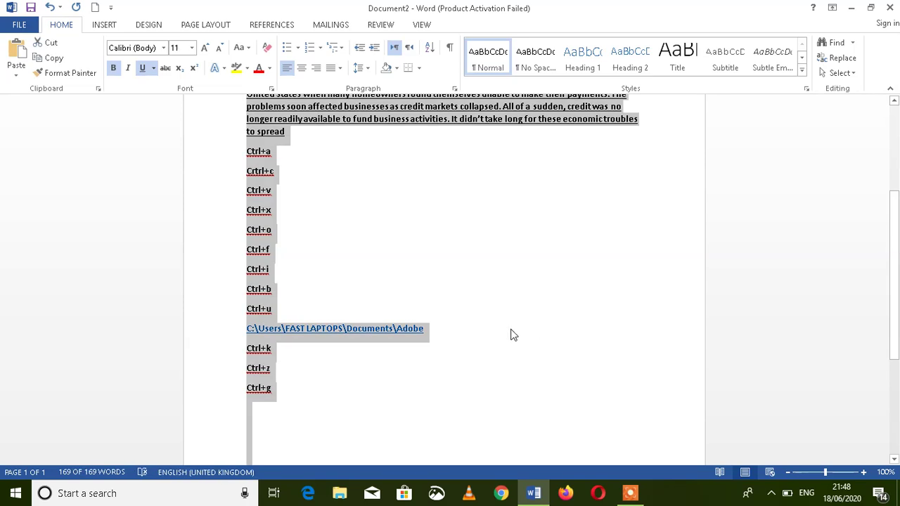
key("ctrl+j")
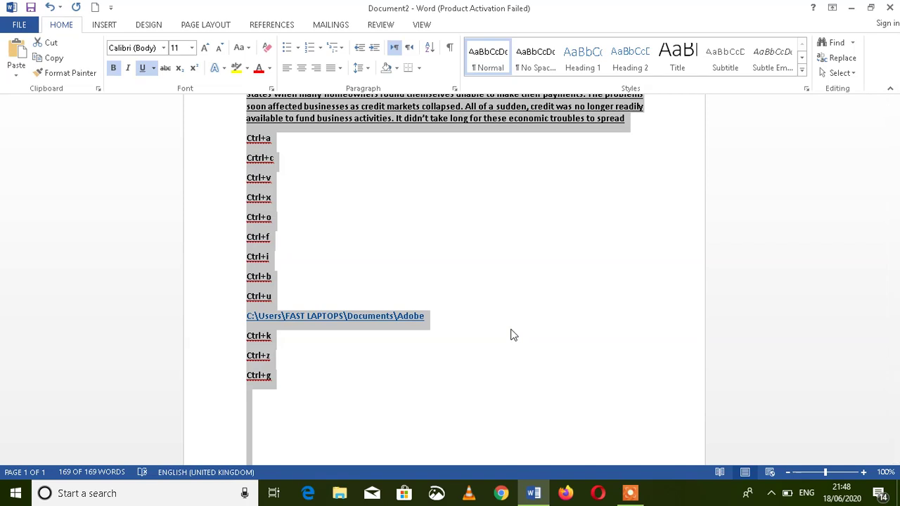
key("ctrl+l")
key("ctrl+j")
key("ctrl+l")
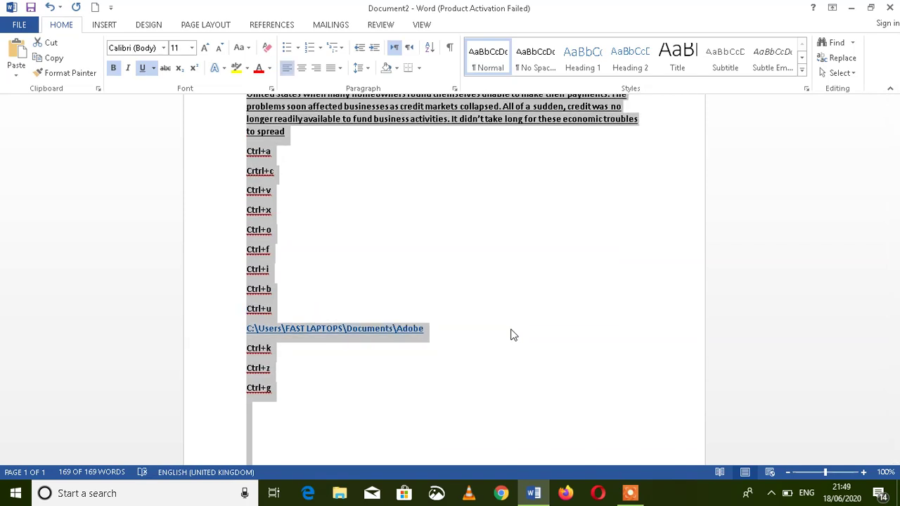
key("ctrl+j")
key("ctrl+l")
key("ctrl+j")
key("ctrl+l")
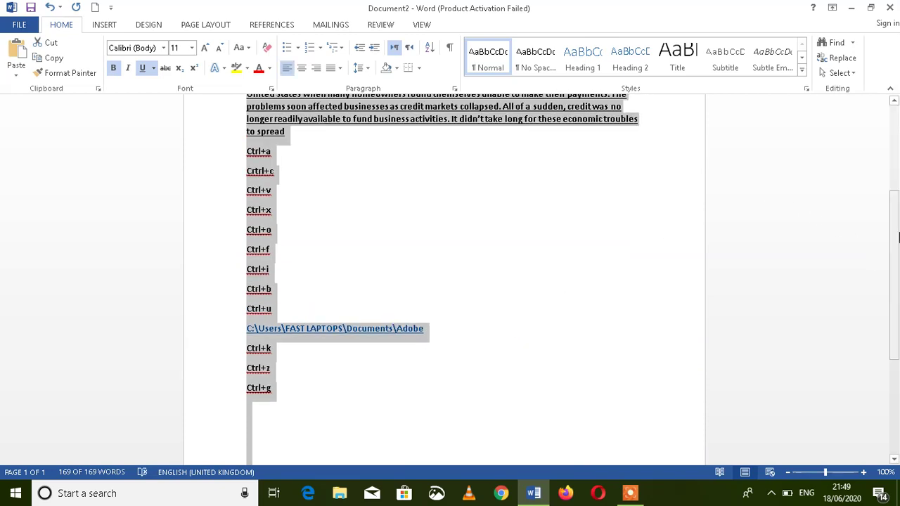
- Try centring, then leave the economics paragraph justified with Ctrl+J
left_click_drag(891, 258, 897, 116)
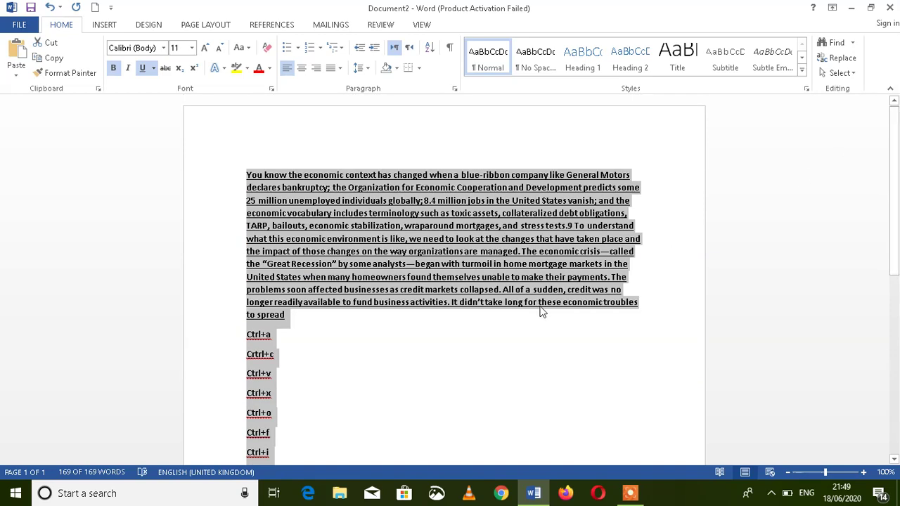
key("ctrl+j")
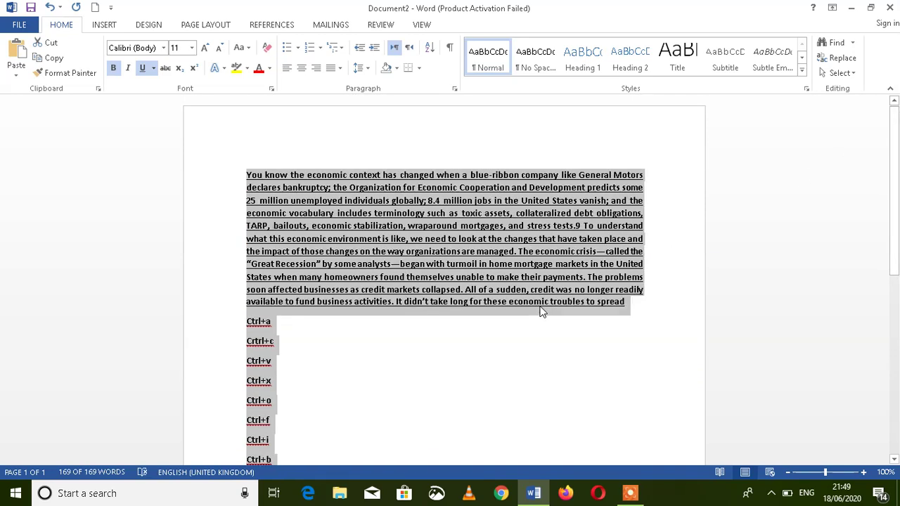
key("ctrl+l")
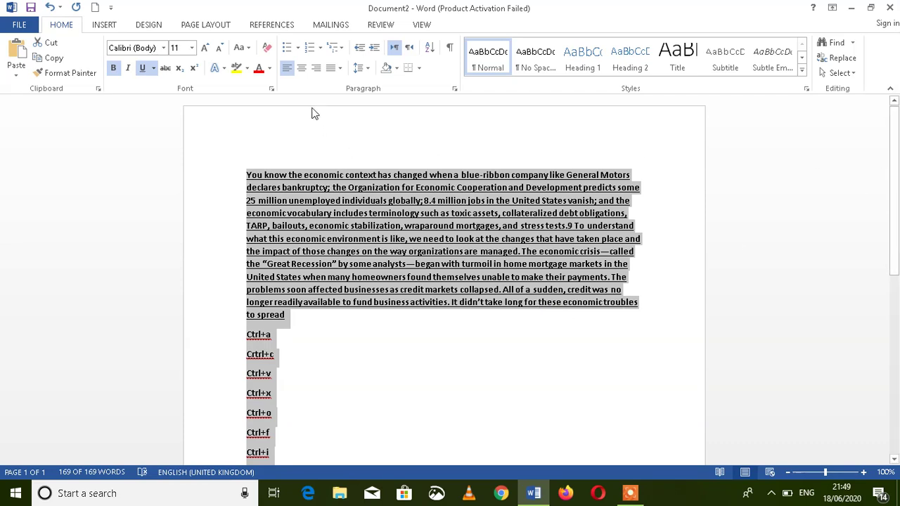
key("ctrl+j")
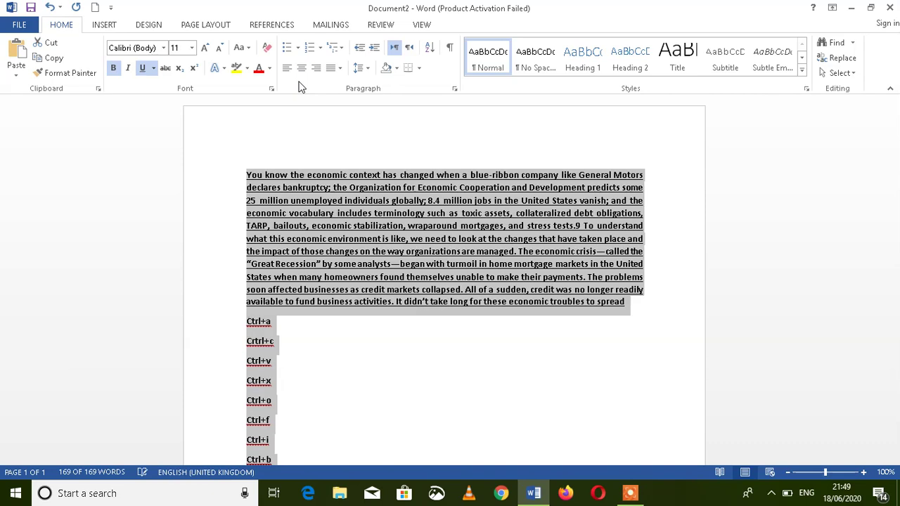
key("ctrl+l")
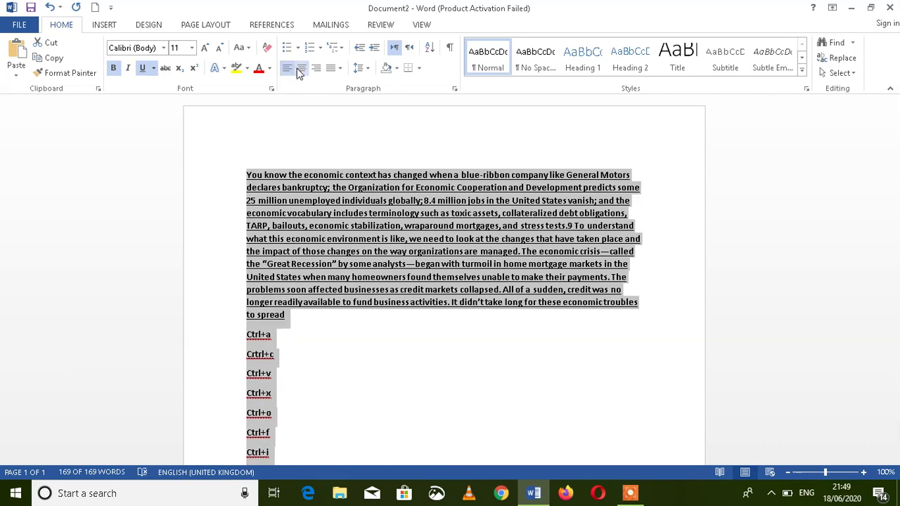
key("ctrl+e")
key("ctrl+l")
key("ctrl+j")
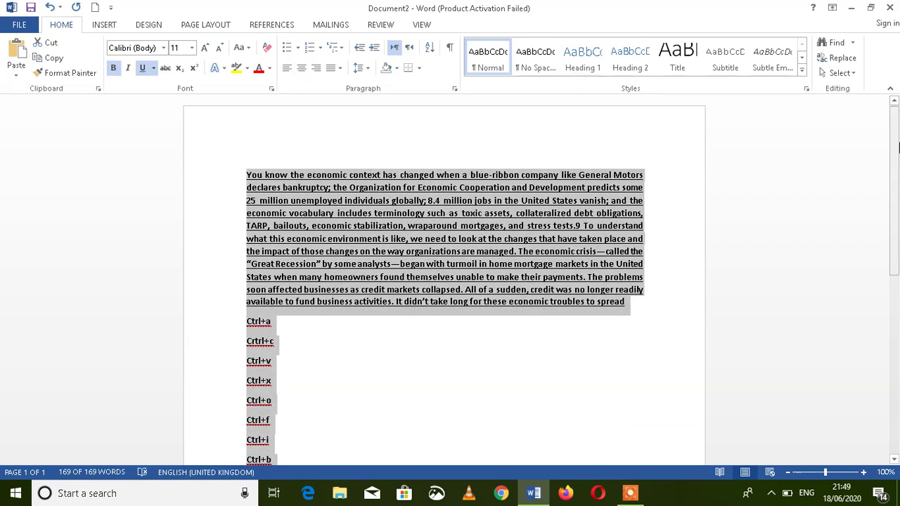
left_click_drag(897, 158, 896, 316)
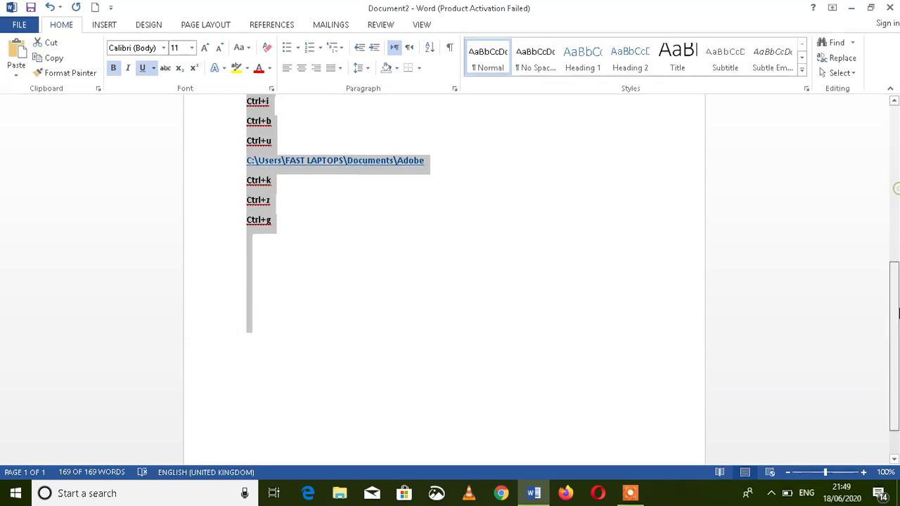
- Type 'Ctrl+L' below Ctrl+g, keep it left-aligned, and begin a fresh line beneath
left_click(263, 241)
type("ctrl+l")
key("BackSpace")
type("L")
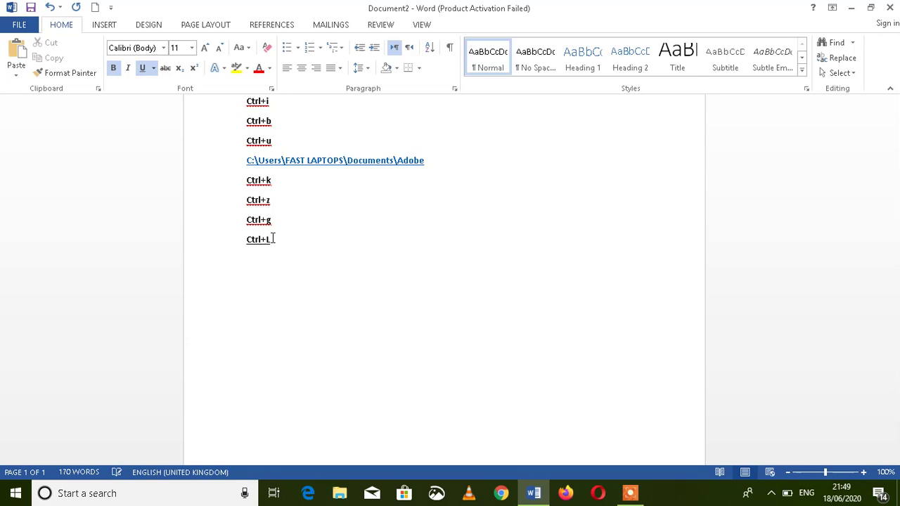
key("Return")
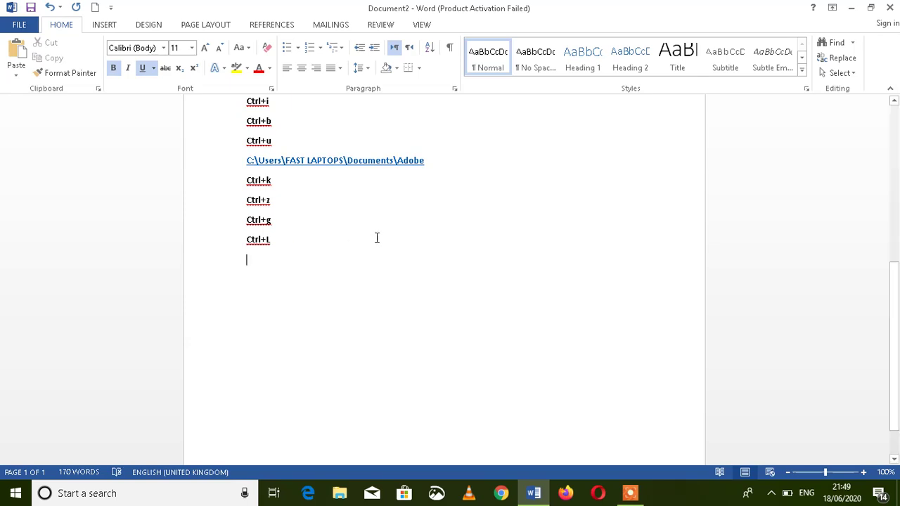
left_click_drag(894, 275, 896, 112)
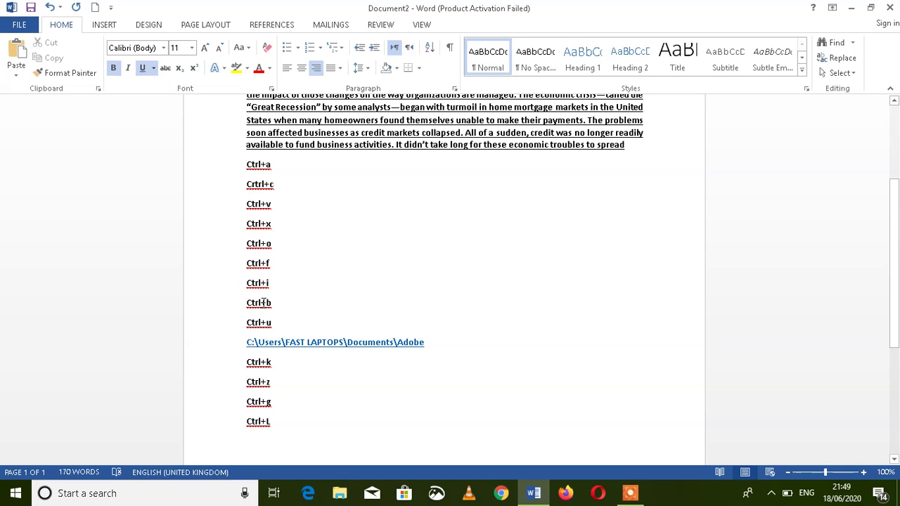
left_click_drag(897, 206, 895, 159)
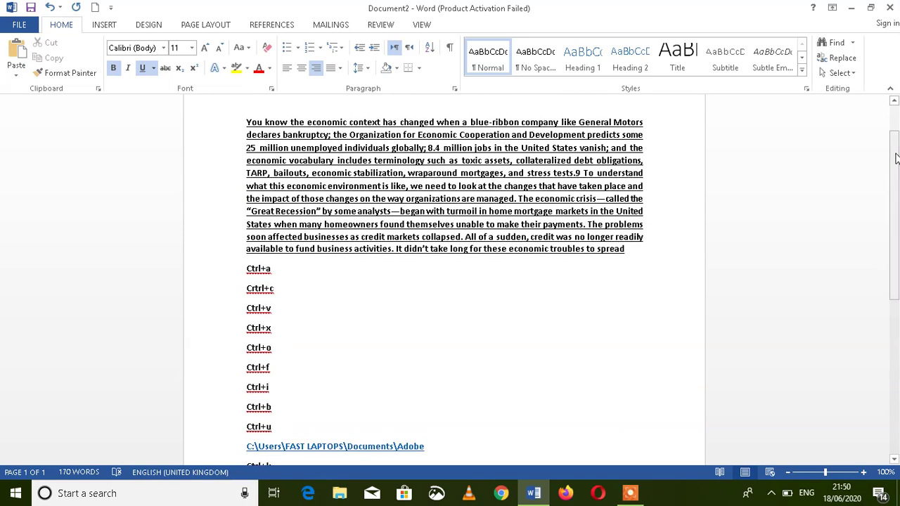
key("ctrl+l")
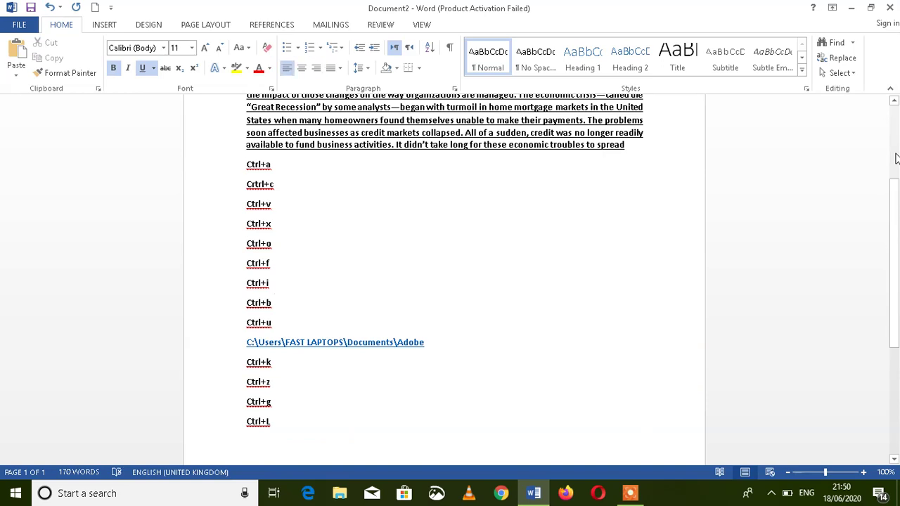
key("Return")
- Add a 'Ctrl+r' entry and try centring the new empty line
type("ctrl+r")
key("Return")
key("ctrl+e")
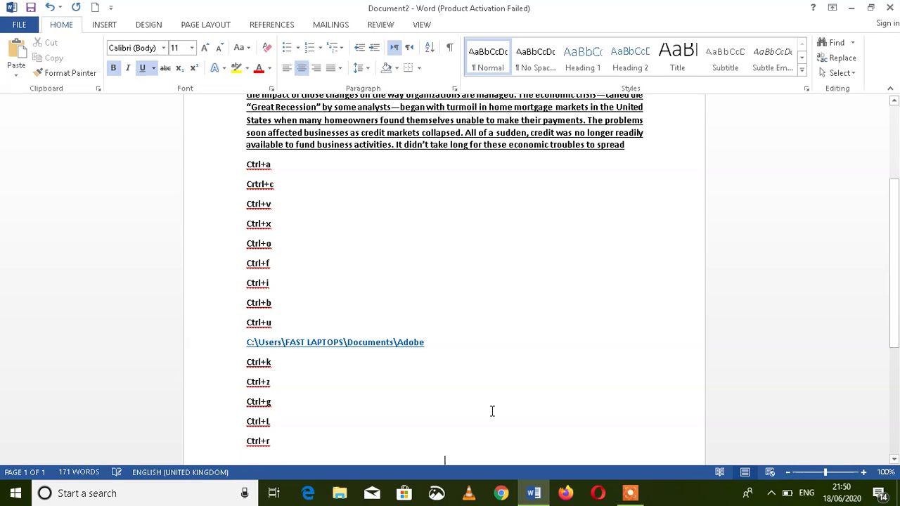
key("ctrl+e")
- Select the whole document, centre it, then apply left alignment with Ctrl+L
key("ctrl+e")
key("ctrl+a")
key("ctrl+e")
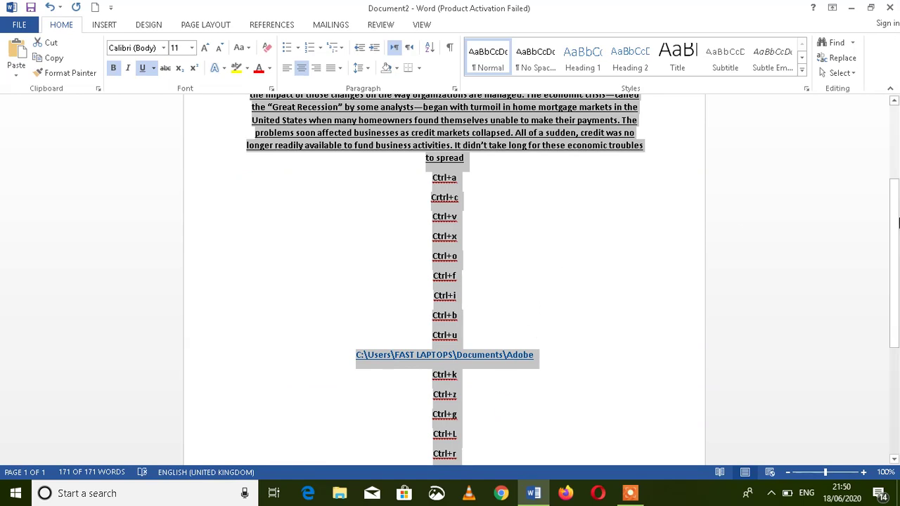
mouse_move(897, 255)
left_mouse_down()
mouse_move(898, 196)
mouse_move(897, 220)
left_mouse_up()
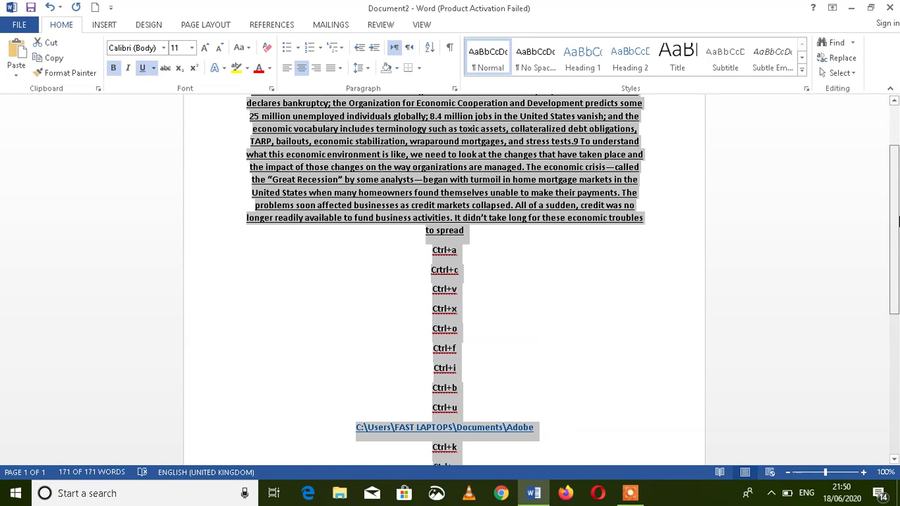
mouse_move(897, 223)
left_mouse_down()
mouse_move(898, 272)
mouse_move(898, 156)
mouse_move(898, 191)
left_mouse_up()
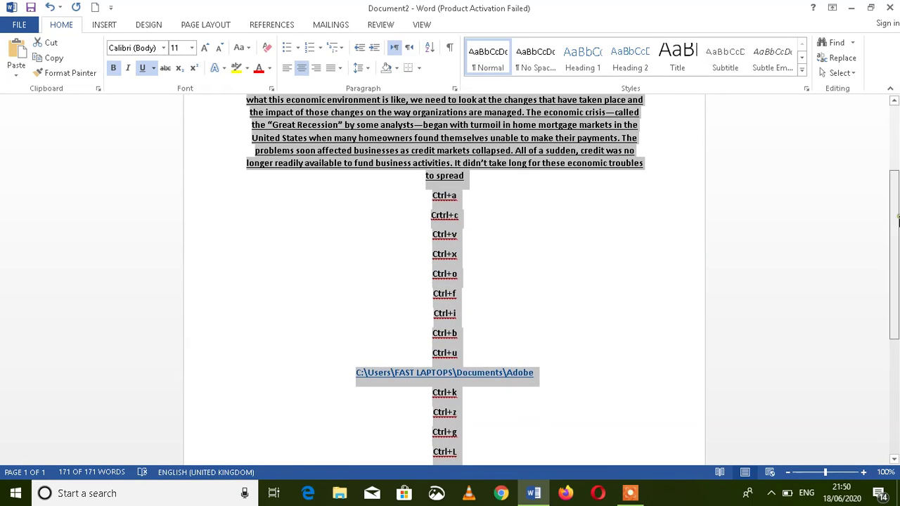
left_click_drag(898, 191, 894, 148)
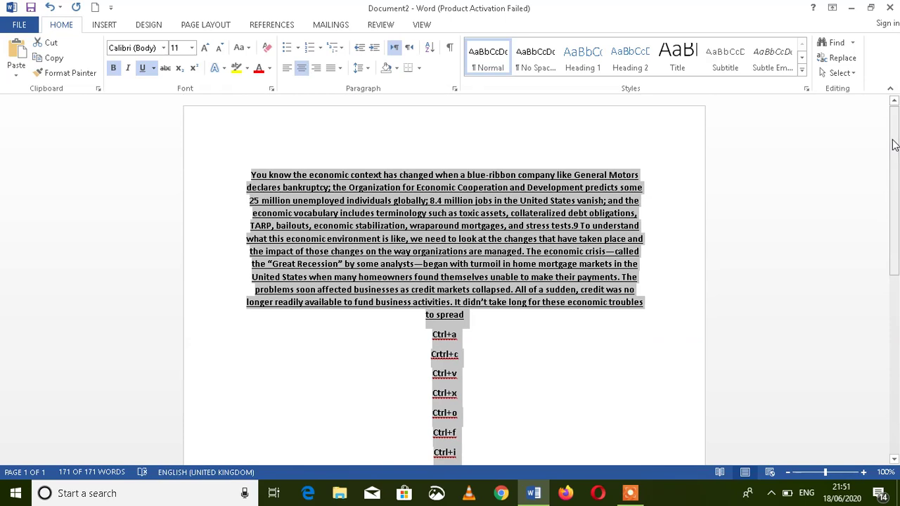
key("ctrl+l")
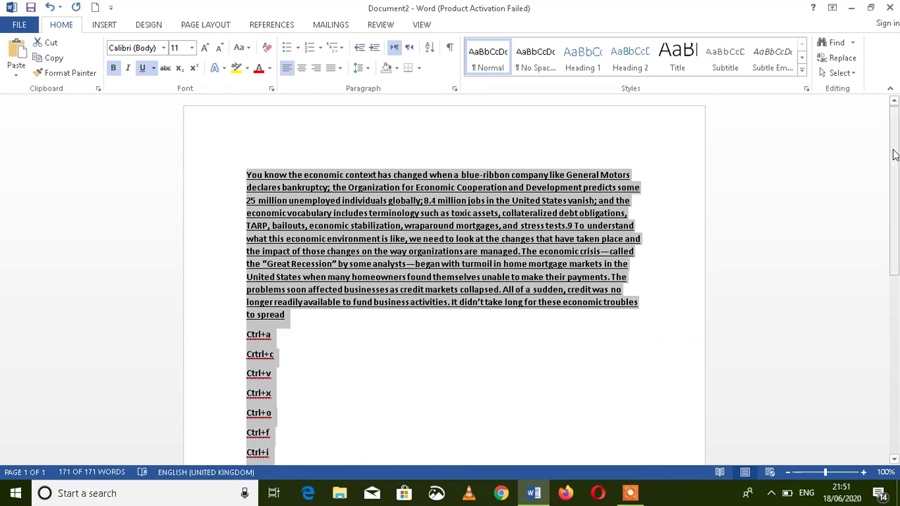
- Add a 'ctrl+e' entry below Ctrl+r and bring up the Save As page
left_click_drag(893, 145, 898, 331)
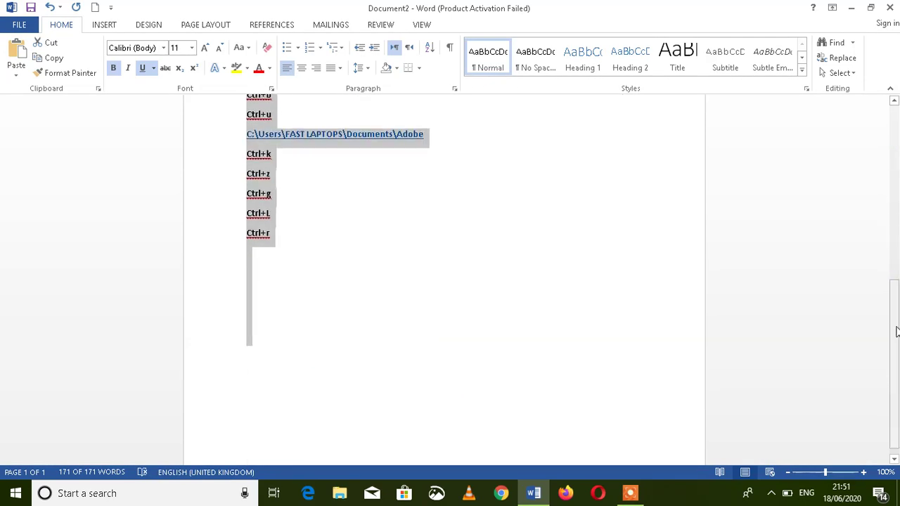
left_click(294, 244)
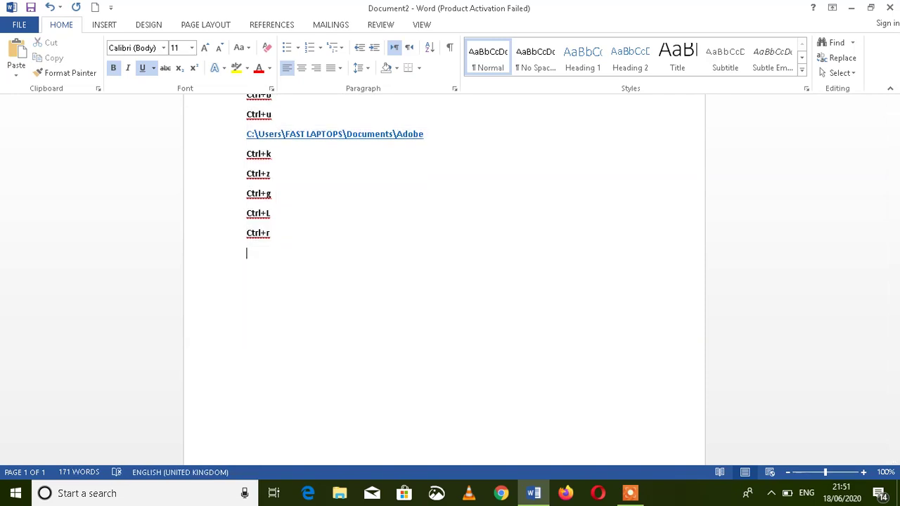
type("ccccccccccccccccccc")
key("BackSpace")
key("BackSpace")
key("BackSpace")
key("BackSpace")
key("BackSpace")
key("BackSpace")
key("BackSpace")
key("BackSpace")
key("BackSpace")
key("BackSpace")
key("BackSpace")
key("BackSpace")
key("BackSpace")
key("BackSpace")
type("trl+")
type("e")
key("ctrl+s")
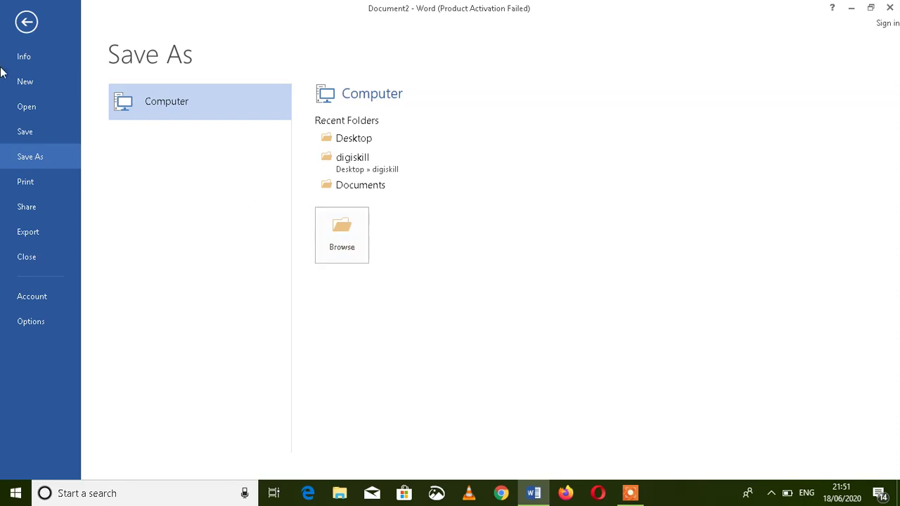
- Leave Save As, dismiss the Ctrl+W save-changes prompt, and add a 'Ctrl+w' line
left_click(24, 25)
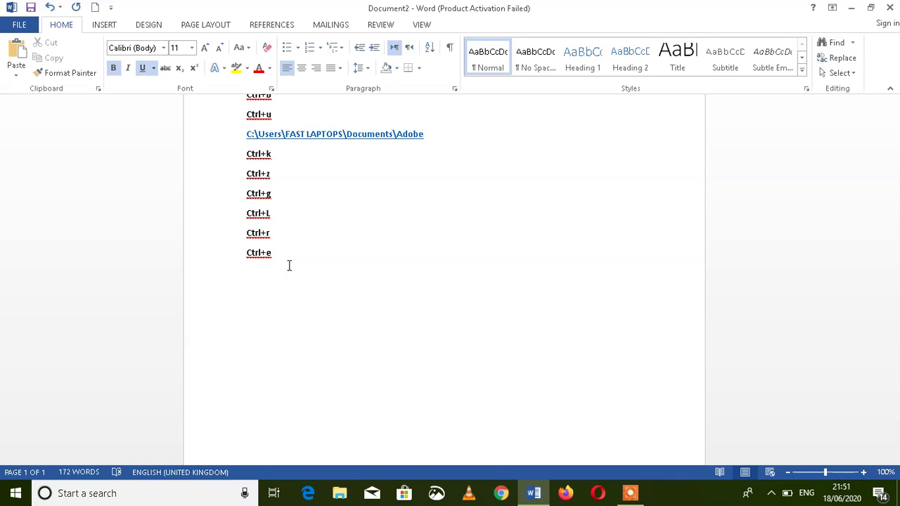
key("ctrl+w")
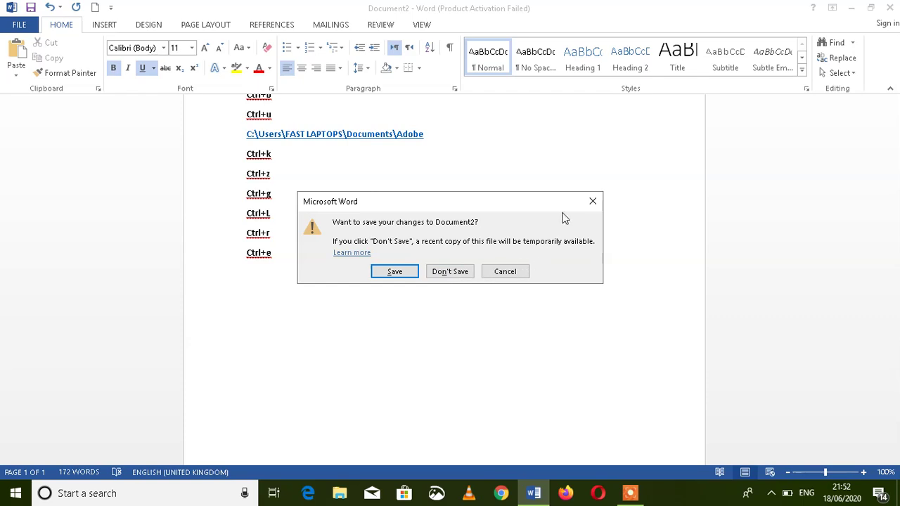
left_click(609, 209)
left_click(599, 208)
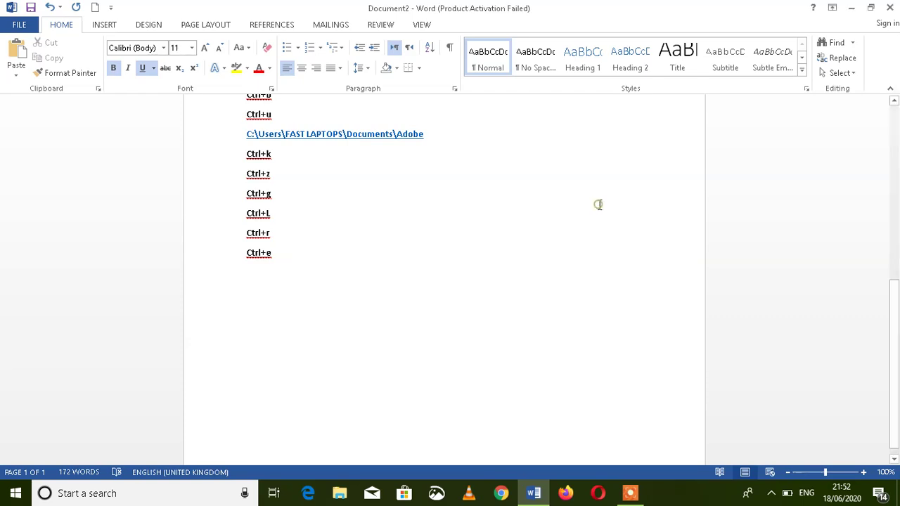
type("ctrl+w")
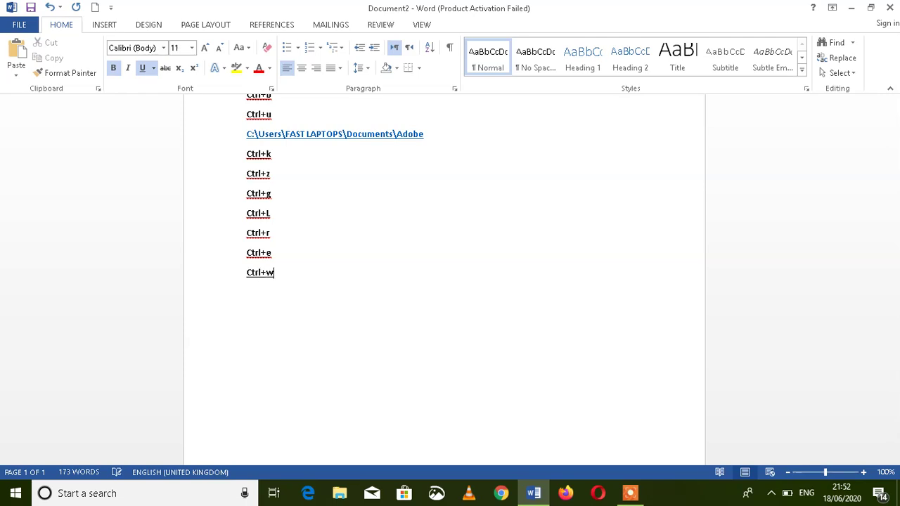
key("Return")
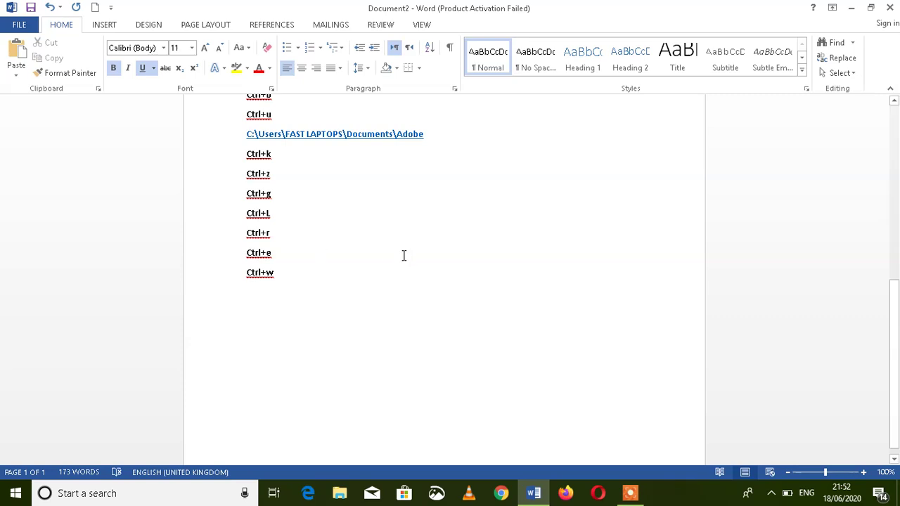
key("ctrl+a")
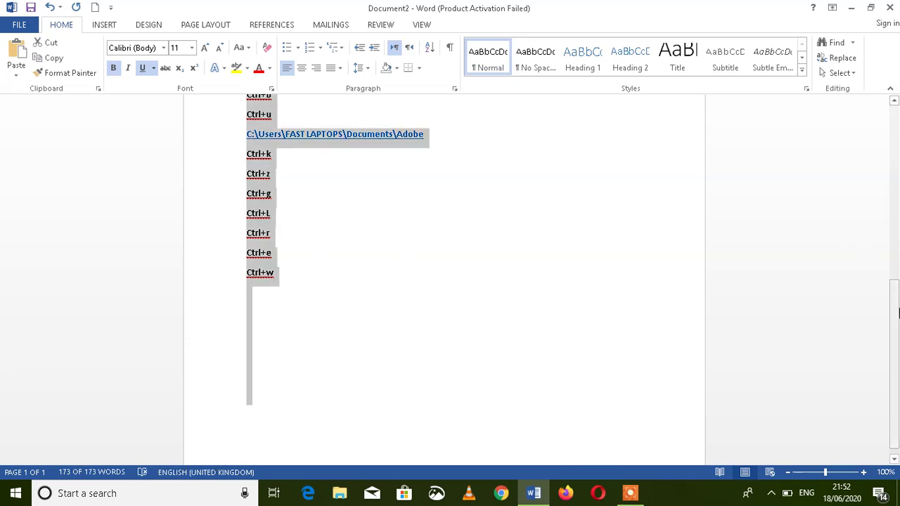
mouse_move(894, 311)
left_mouse_down()
mouse_move(897, 141)
mouse_move(897, 150)
left_mouse_up()
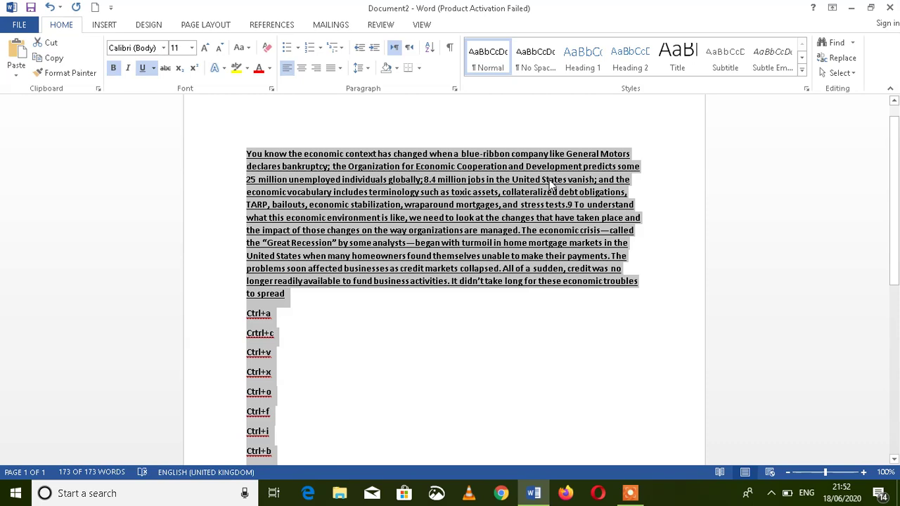
key("ctrl+1")
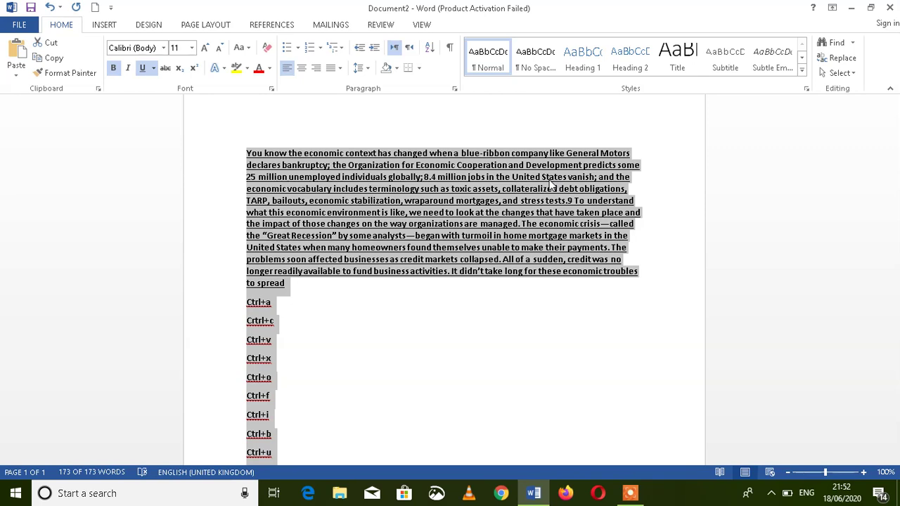
- Try double (Ctrl+2) and 1.5 (Ctrl+5) spacing, then settle on single spacing (Ctrl+1)
key("ctrl+2")
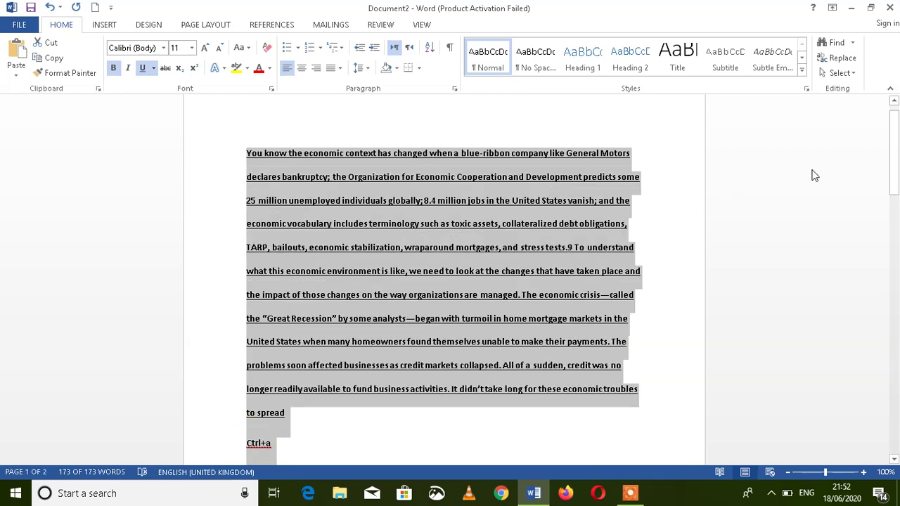
left_click_drag(891, 150, 897, 248)
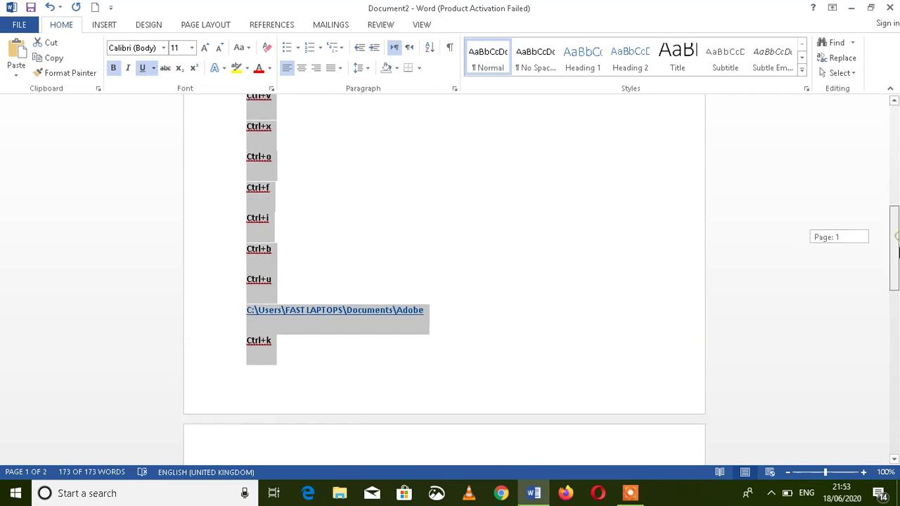
left_click_drag(897, 247, 897, 145)
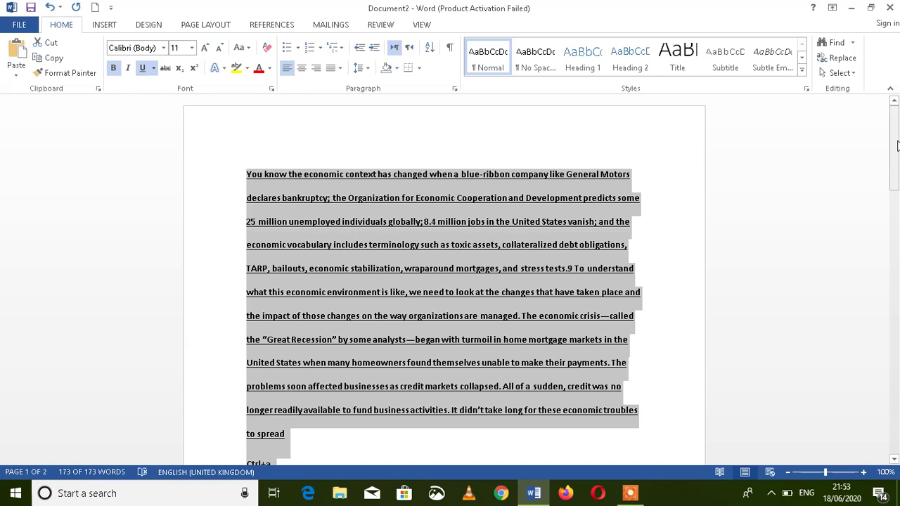
key("ctrl+5")
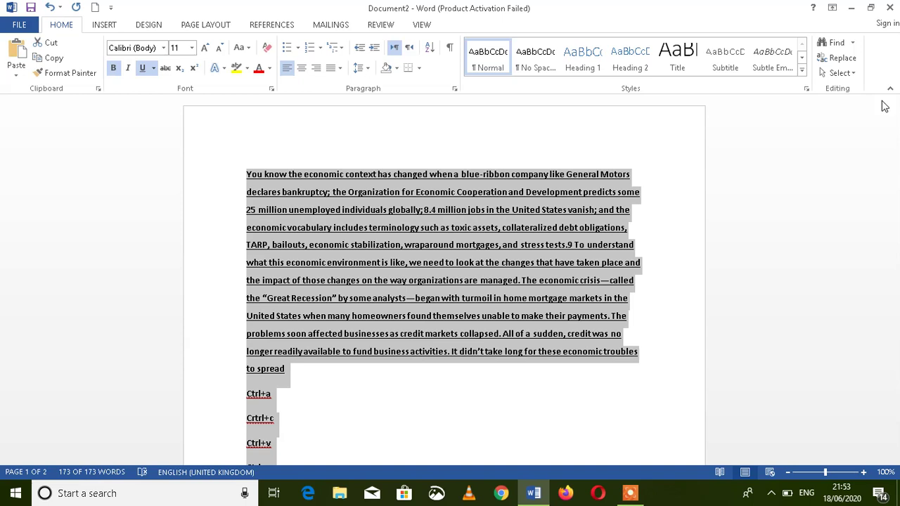
left_click_drag(897, 146, 898, 218)
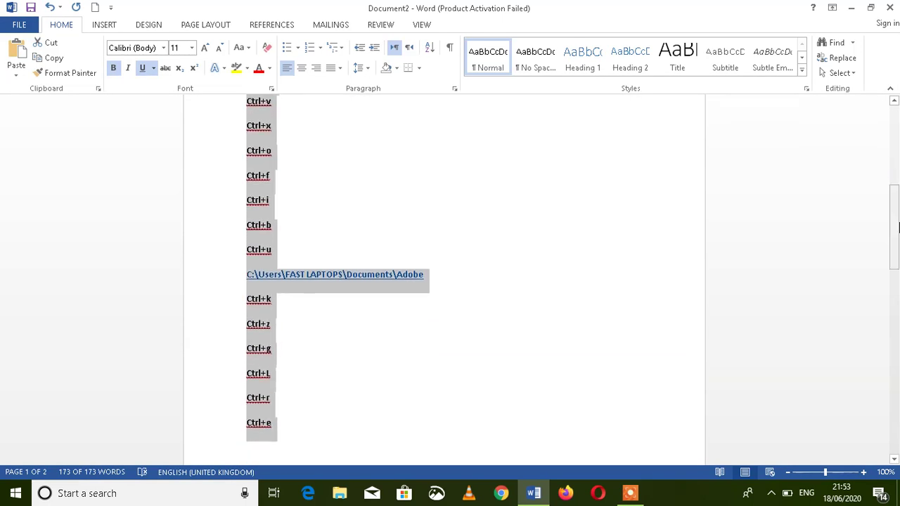
left_click_drag(898, 218, 897, 267)
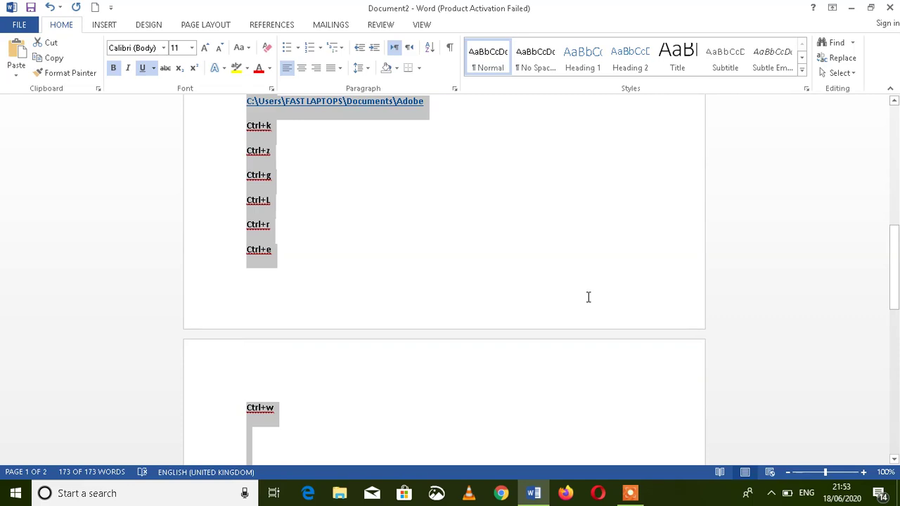
left_click_drag(897, 241, 898, 138)
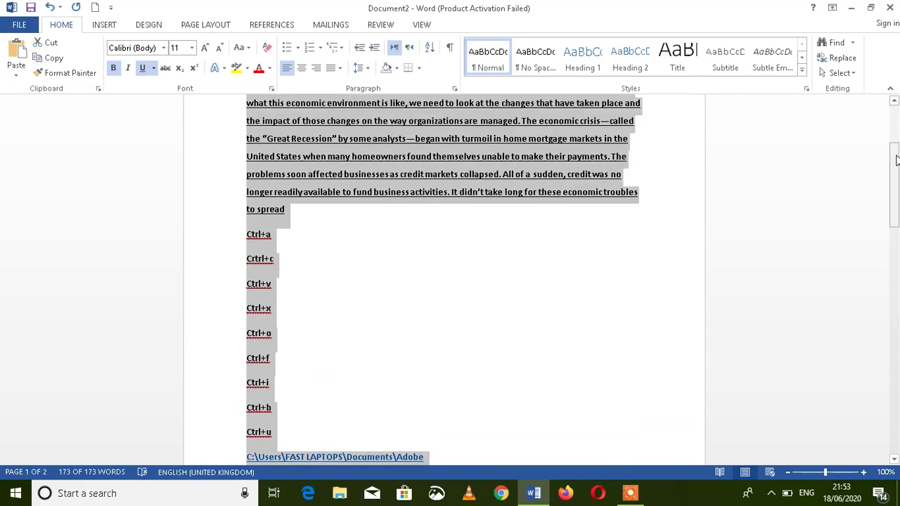
scroll(898, 138, "up", 3)
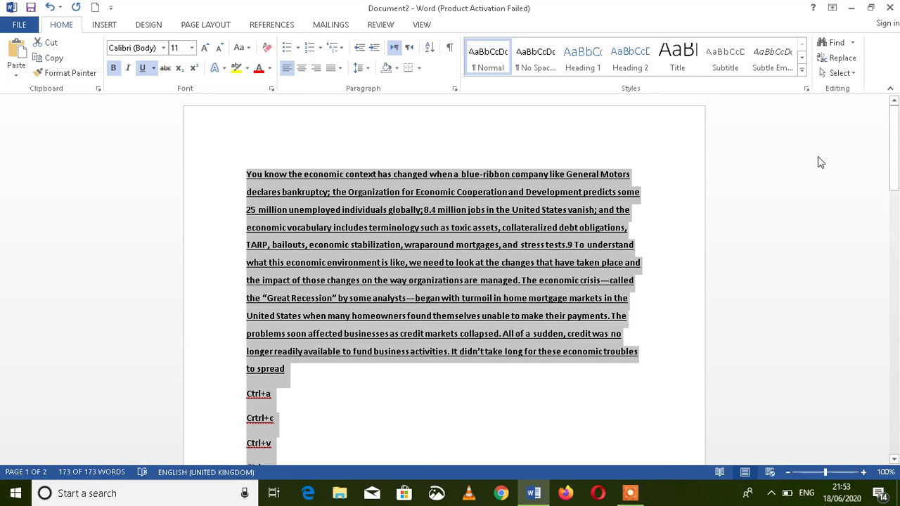
key("ctrl+1")
left_click_drag(893, 161, 898, 366)
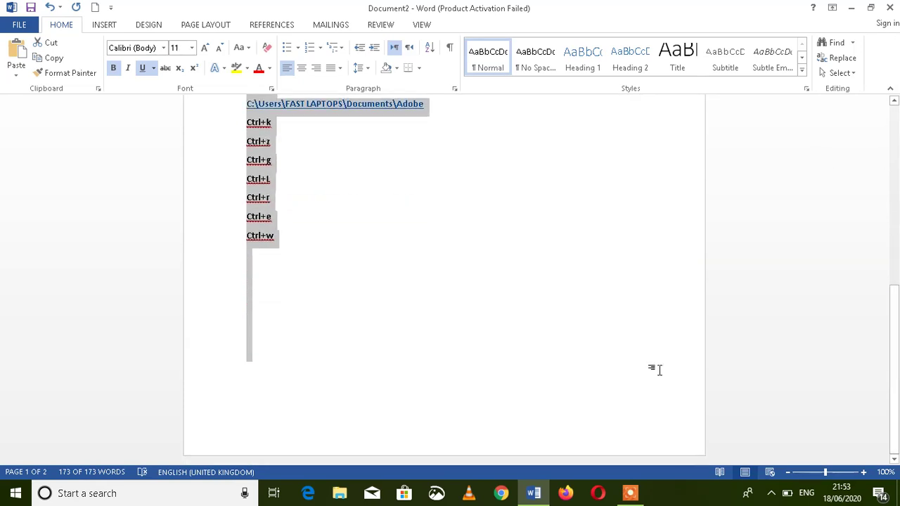
- Type 'Ctrl+1', 'Ctrl+2' and 'Ctrl+5' on separate lines after Ctrl+w
left_click(289, 242)
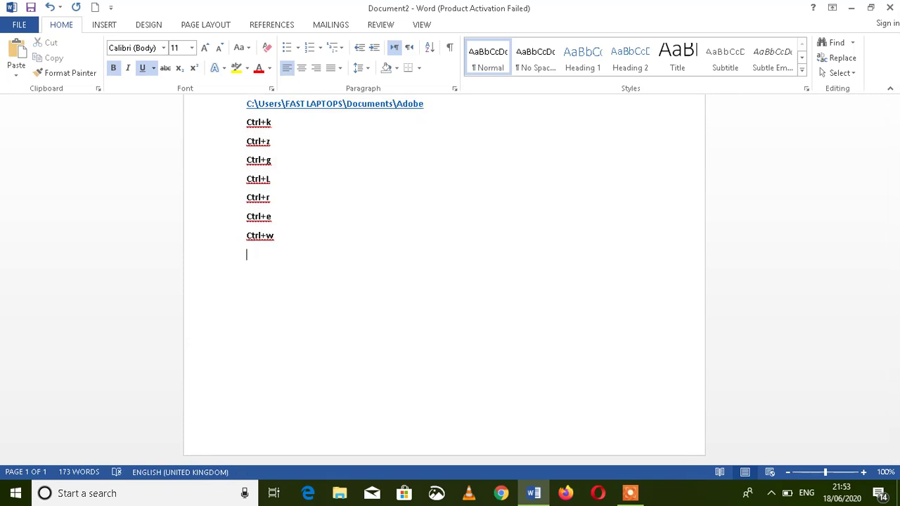
type("ctrl")
type("+1")
key("Return")
type("c")
type("tre")
key("BackSpace")
type("l+")
type("2")
key("Return")
type("ctr")
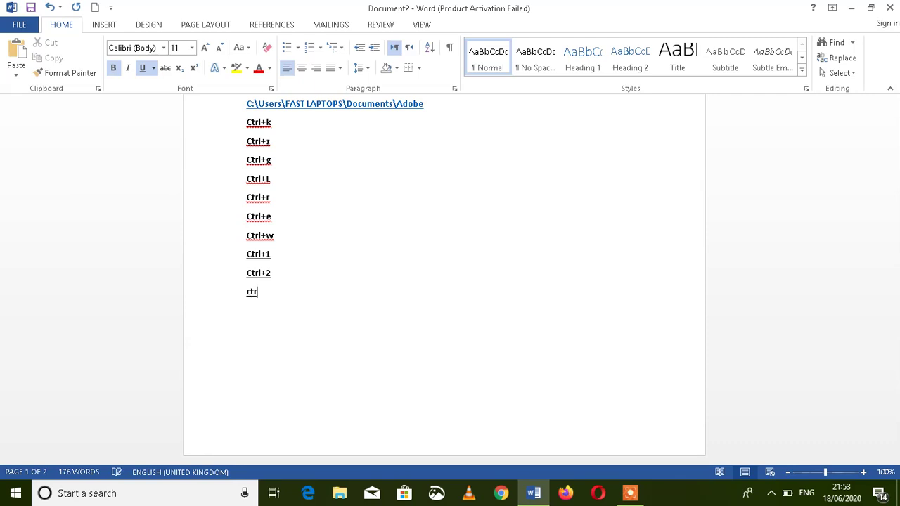
type("l+")
type("5")
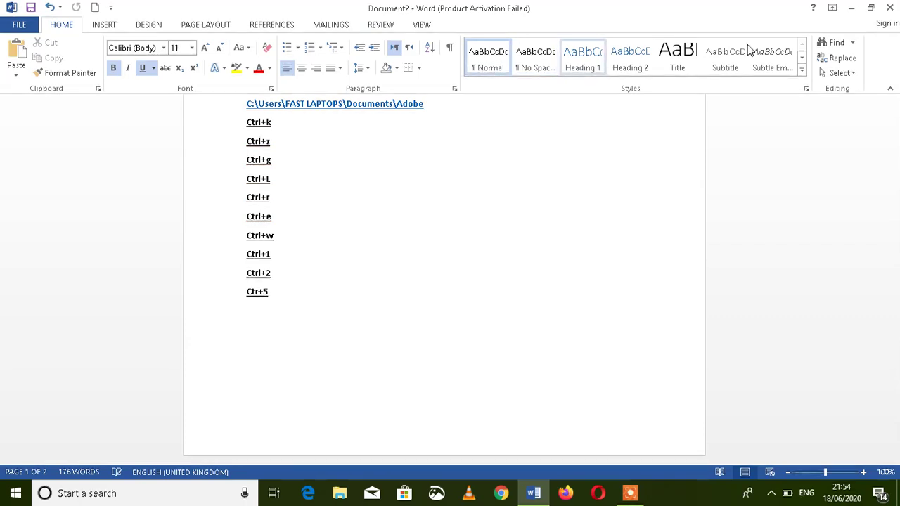
- Expand the Styles gallery, then centre the empty line below Ctr+5 and return it to left alignment
left_click(802, 70)
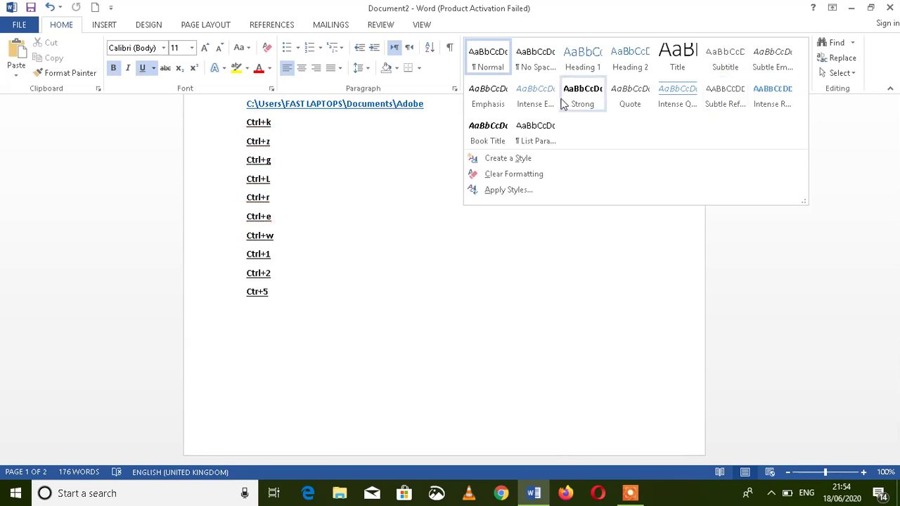
left_click(302, 70)
left_click(302, 70)
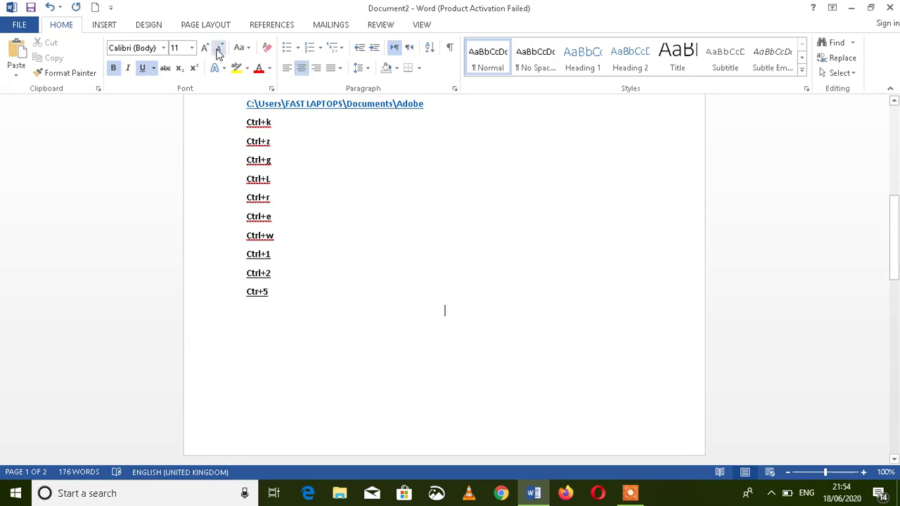
left_click(287, 69)
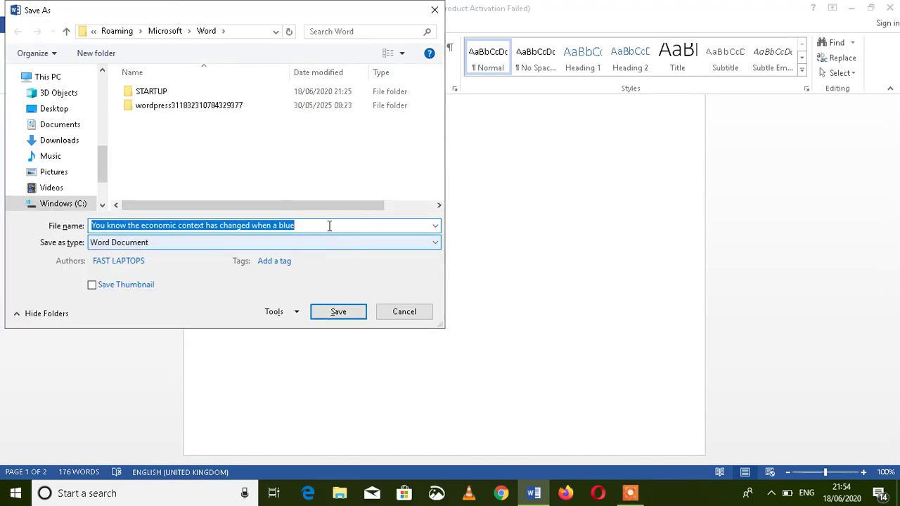
- Close the Save As dialog without saving and add an 'F12' line to the shortcut list
left_click(434, 9)
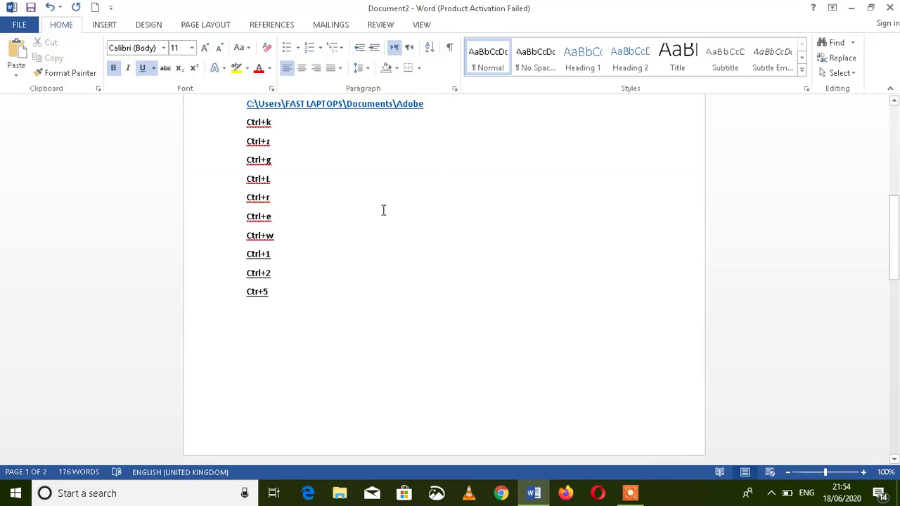
type("f")
key("BackSpace")
type("F1")
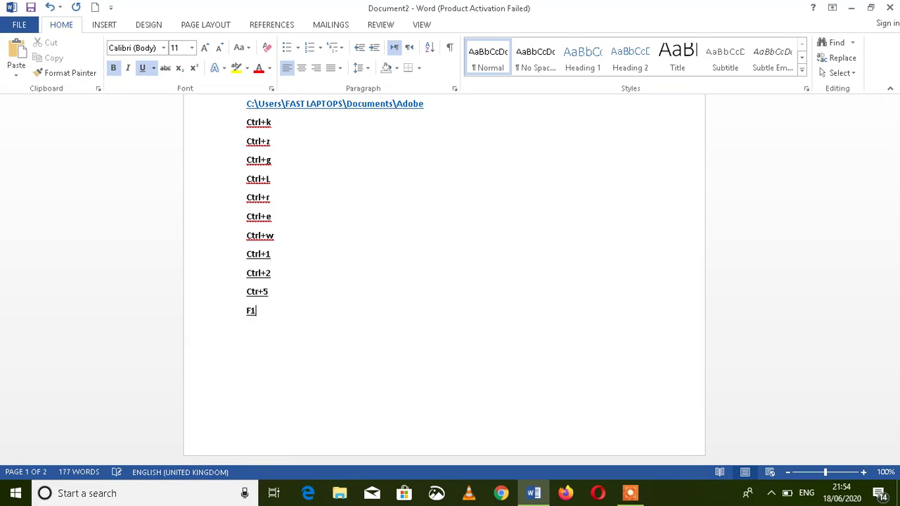
type("2")
- Type and erase the date 18/7/20, then show and hide the keyboard access hints
type("18/")
type("7/20")
key("BackSpace")
key("BackSpace")
key("BackSpace")
key("BackSpace")
key("BackSpace")
key("BackSpace")
key("BackSpace")
key("alt")
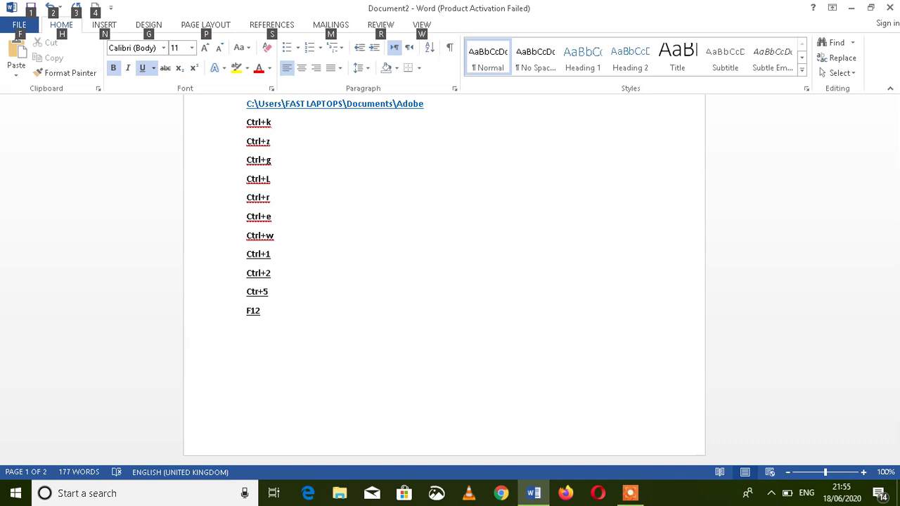
key("Escape")
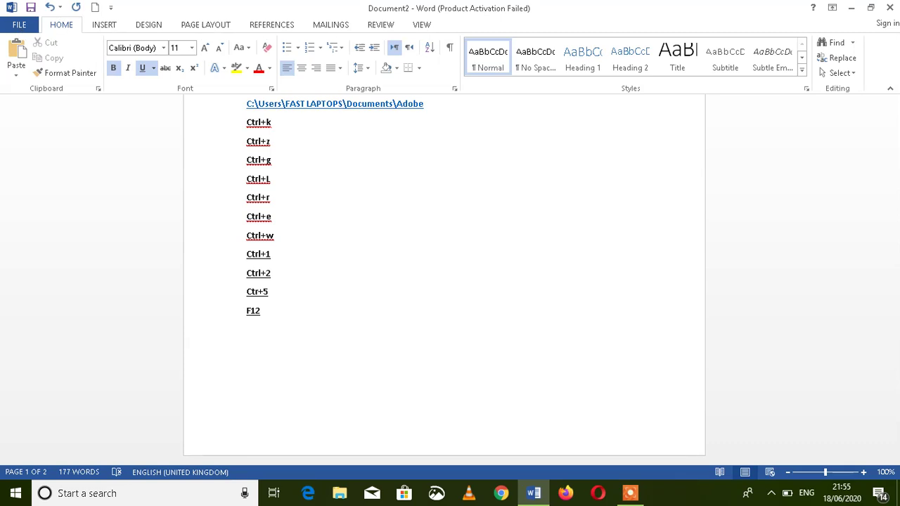
- Insert today's date 18/06/2020 with Alt+Shift+D and add an 'alt+shift+d' entry above it
key("alt+shift+d")
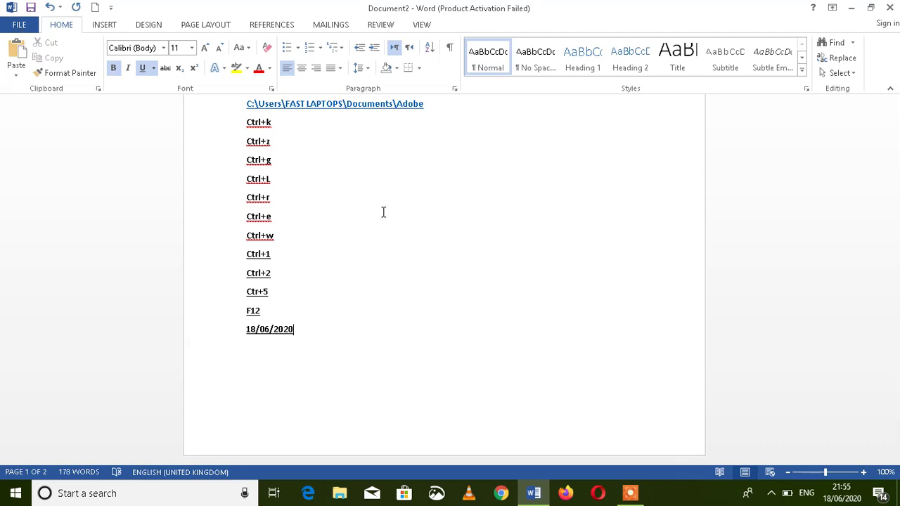
left_click(303, 329)
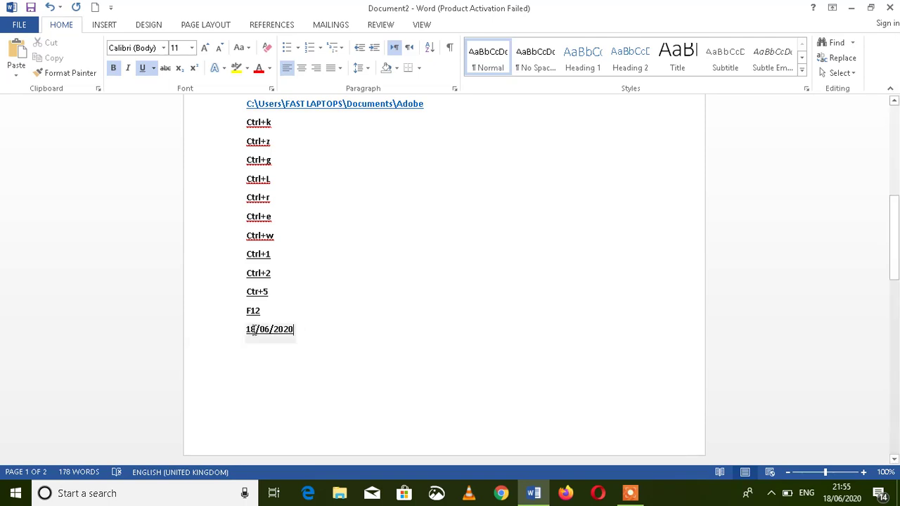
left_click(267, 312)
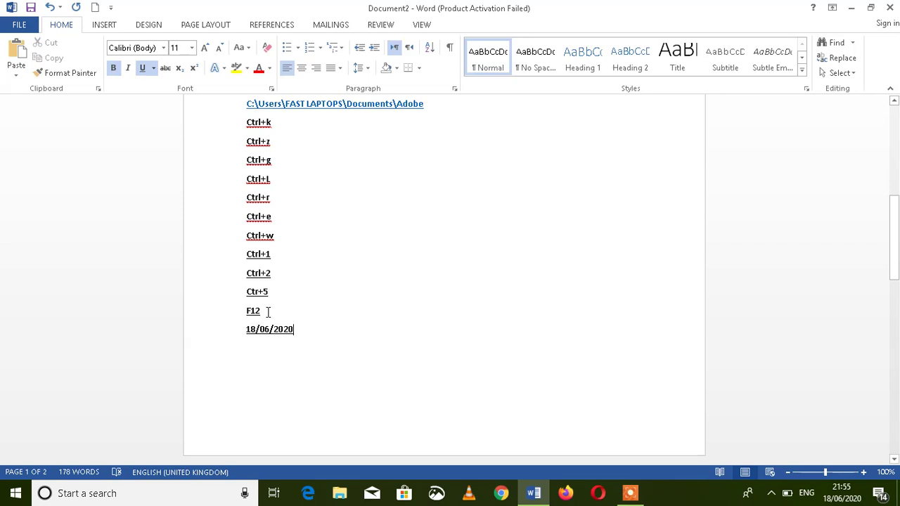
key("Return")
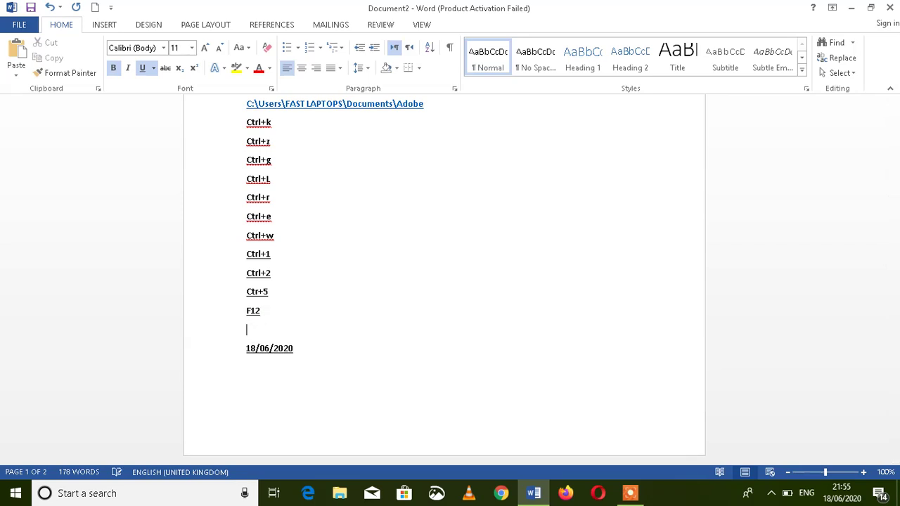
type("al")
type("t+")
type("shift")
type("+d")
key("Return")
key("BackSpace")
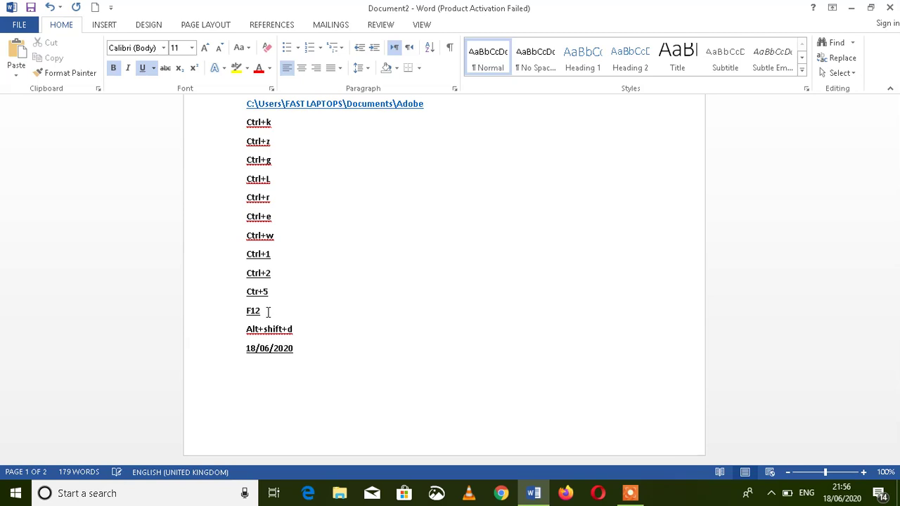
- Add an 'alt+shift+t' line below the date with the inserted time 9:56 PM beneath it
key("Return")
key("alt+shift+t")
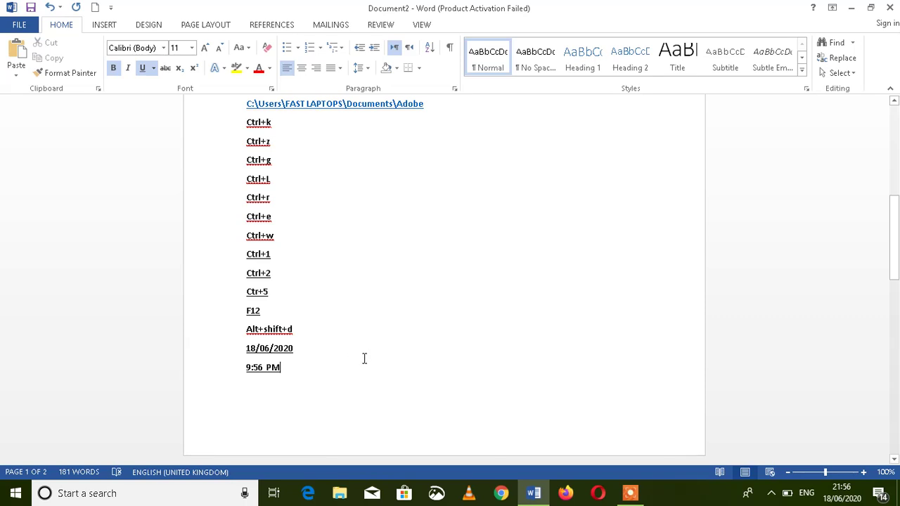
left_click(276, 361)
left_click(305, 345)
key("Return")
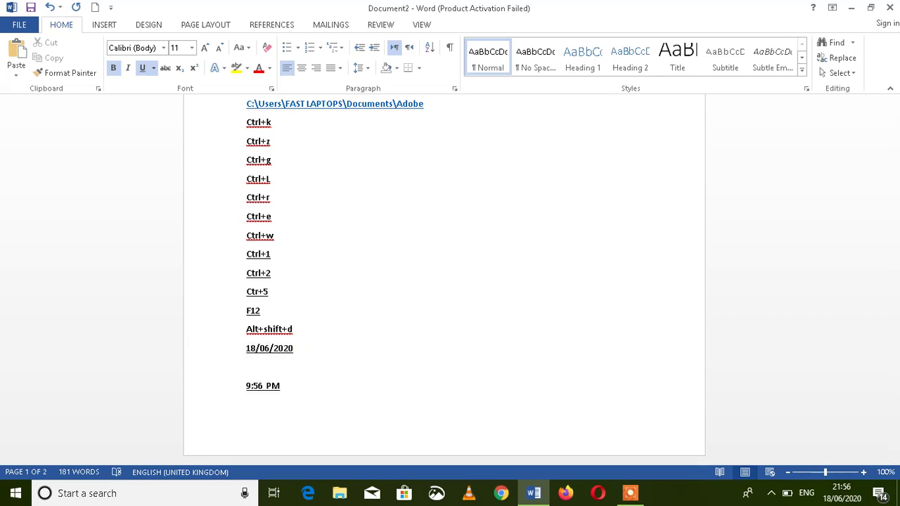
type("alt+sh")
type("ift+t")
key("Down")
key("End")
key("BackSpace")
key("BackSpace")
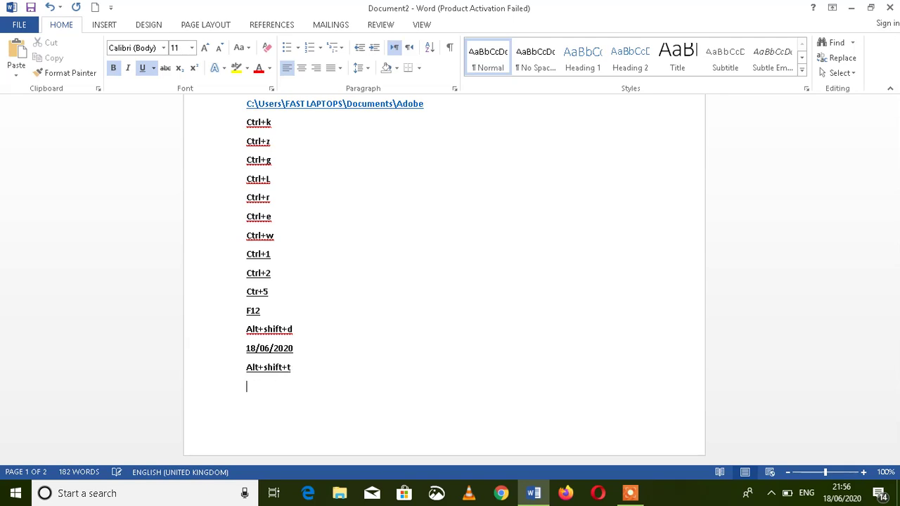
key("alt+shift+t")
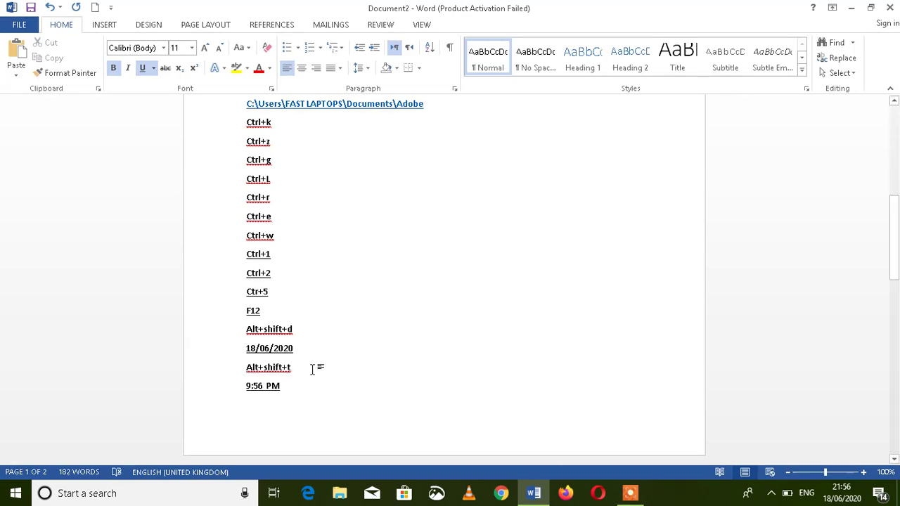
key("Down")
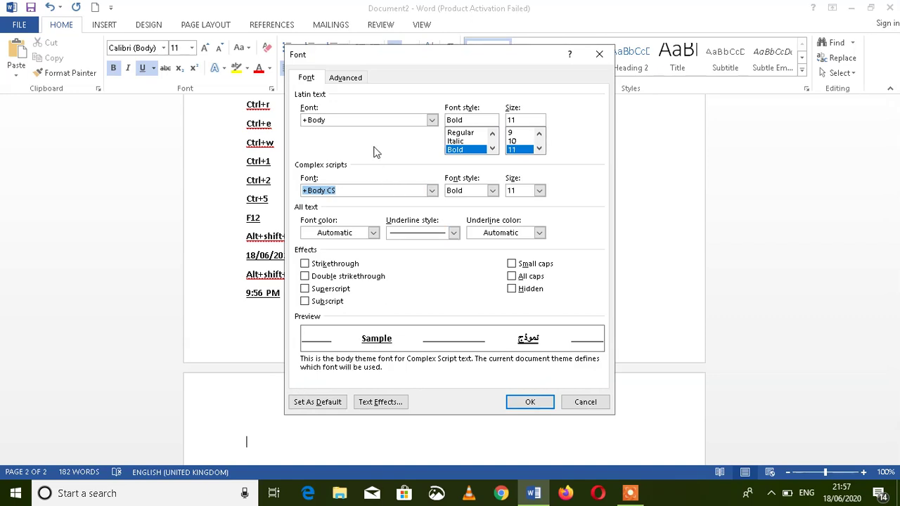
left_click(433, 120)
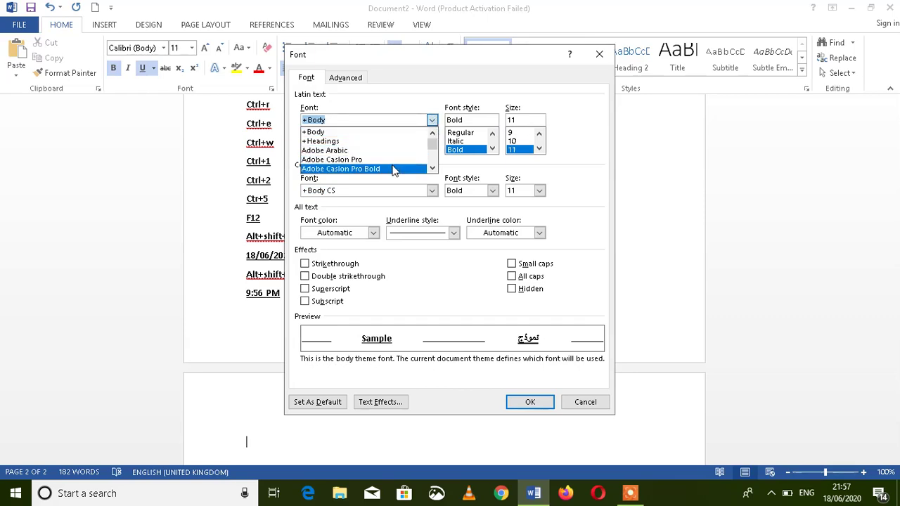
mouse_move(432, 144)
left_mouse_down()
mouse_move(435, 159)
mouse_move(431, 135)
left_mouse_up()
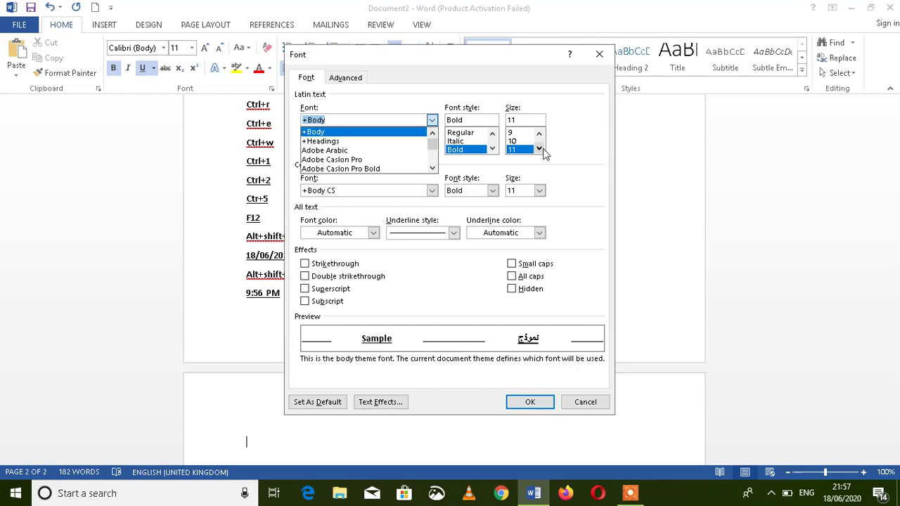
left_click(539, 149)
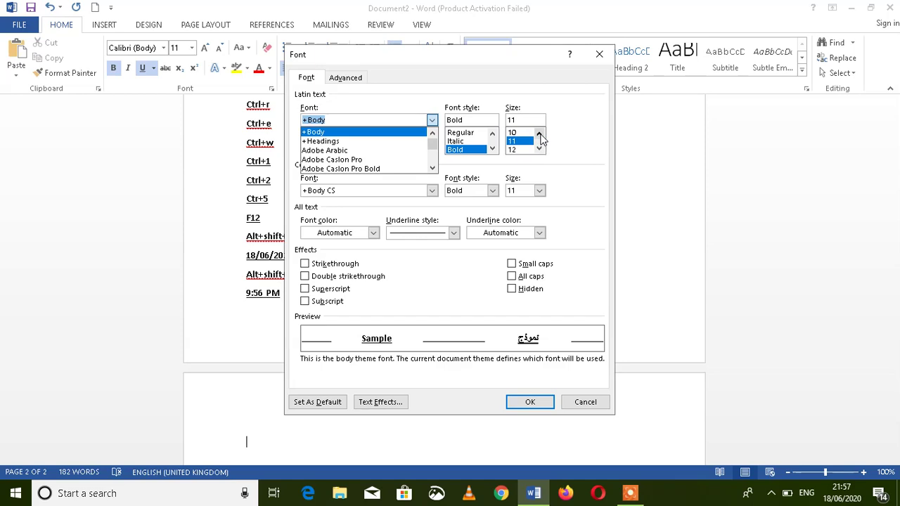
left_click(539, 133)
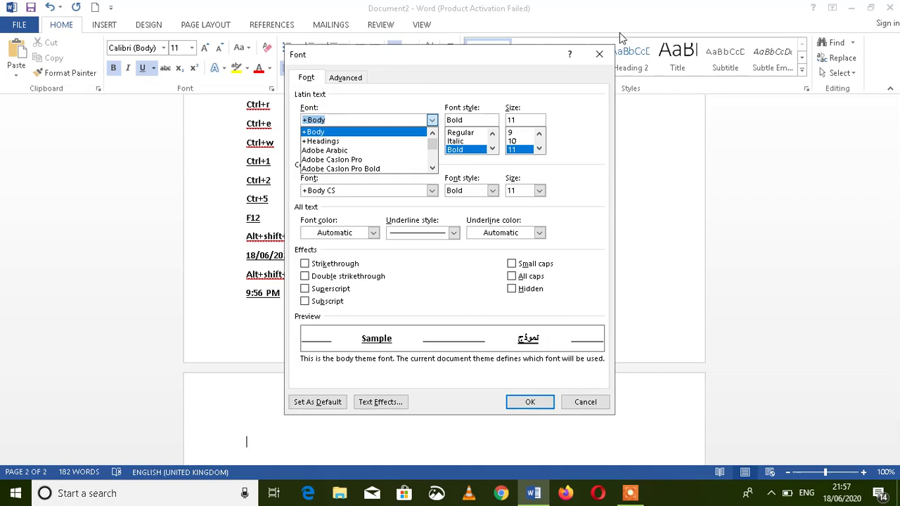
left_click(600, 54)
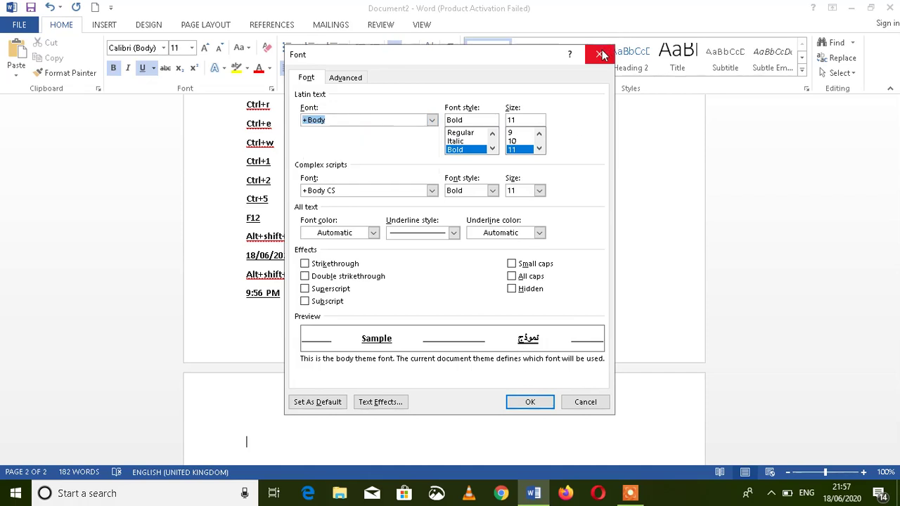
left_click(600, 54)
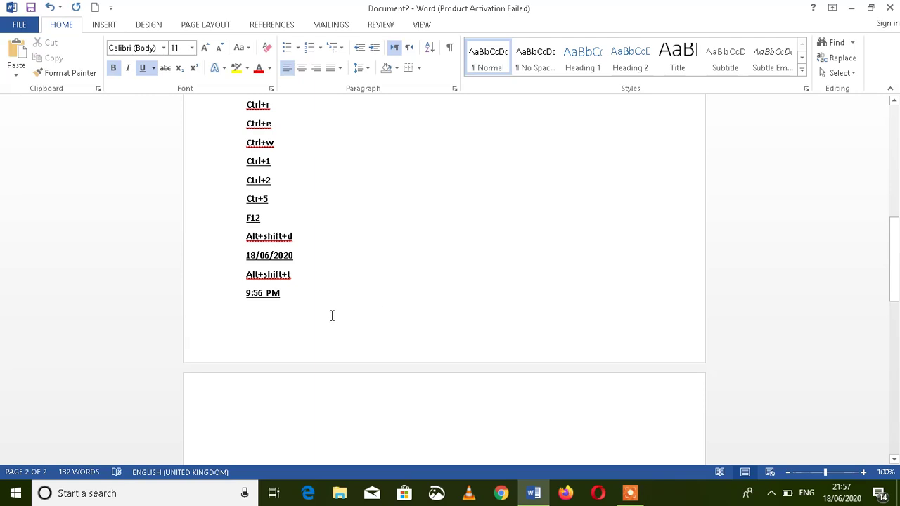
- Type 'ctrl+shift+f' at the top of page 2 and start a new line below it
type("ctr")
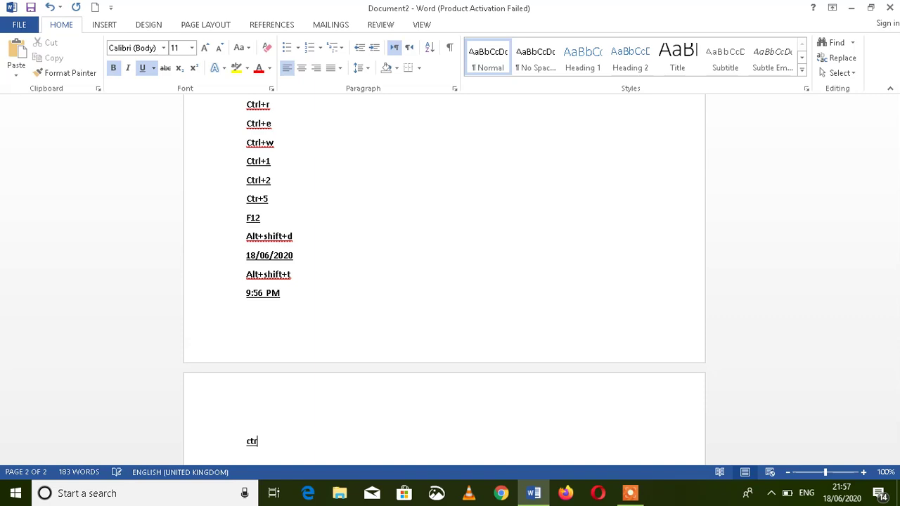
type("Ctrl+")
type("s")
type("h")
type("ift")
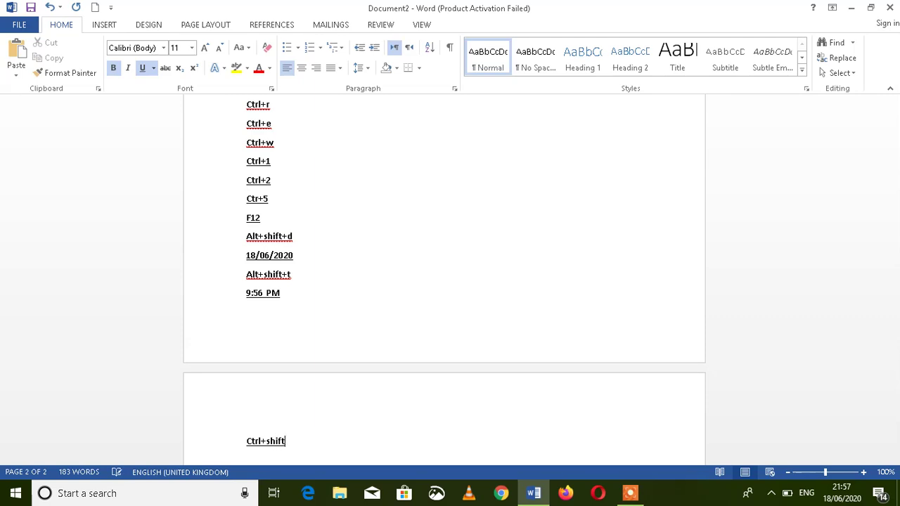
type("+f")
key("Return")
left_click_drag(895, 278, 897, 304)
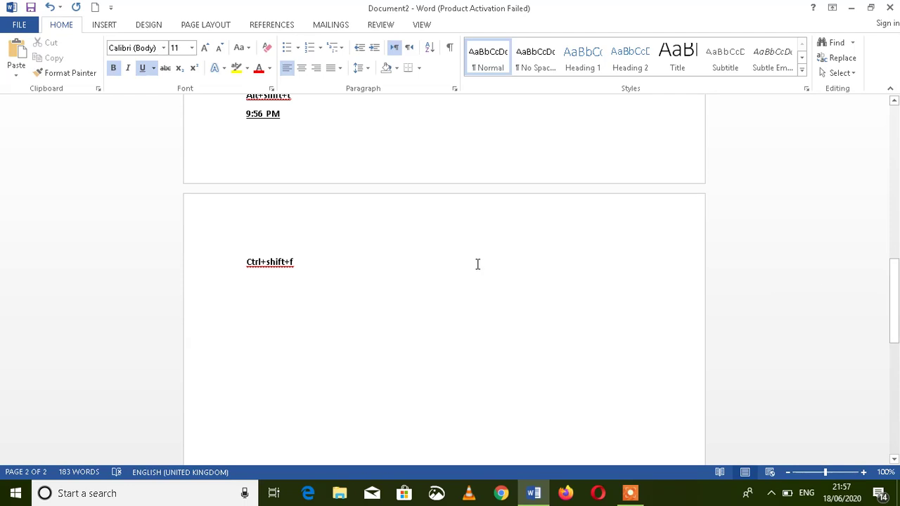
type("c")
key("BackSpace")
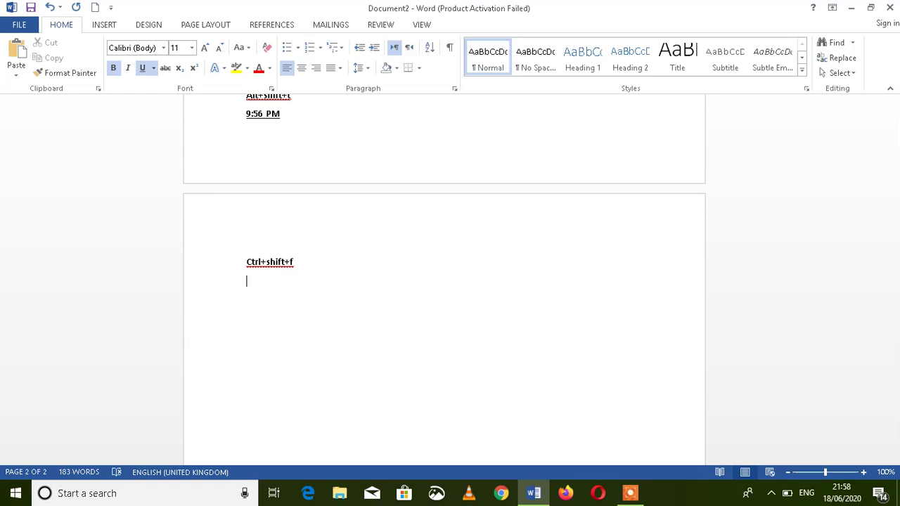
- Try Ctrl+] to enlarge the font to 12 and delete the stray ] characters
key("ctrl+bracketright")
type("]]]]]]]]]]]]]]]]]]]]]")
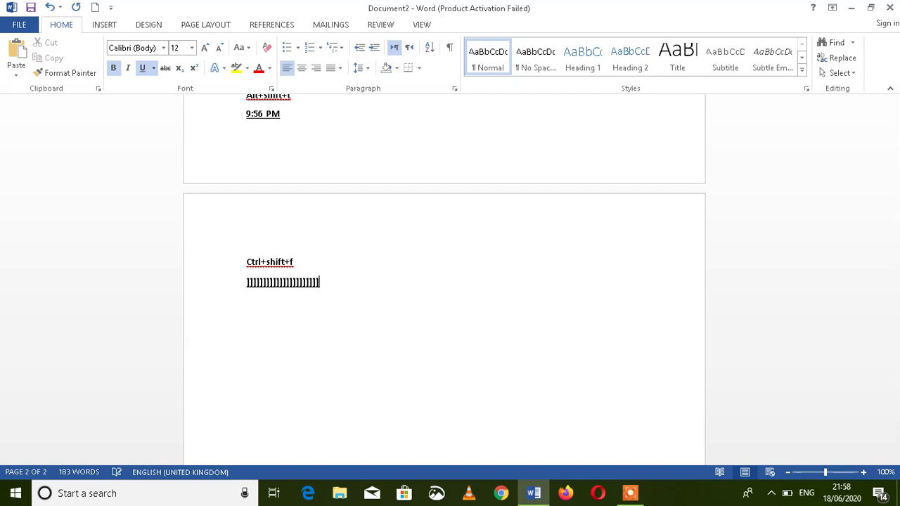
type("]]]]]]]]]]]]]]]]]]]]]]]")
key("BackSpace")
key("BackSpace")
key("BackSpace")
key("BackSpace")
key("BackSpace")
key("BackSpace")
key("BackSpace")
key("BackSpace")
key("BackSpace")
key("BackSpace")
key("BackSpace")
key("BackSpace")
key("BackSpace")
key("BackSpace")
key("BackSpace")
key("BackSpace")
key("BackSpace")
key("BackSpace")
key("BackSpace")
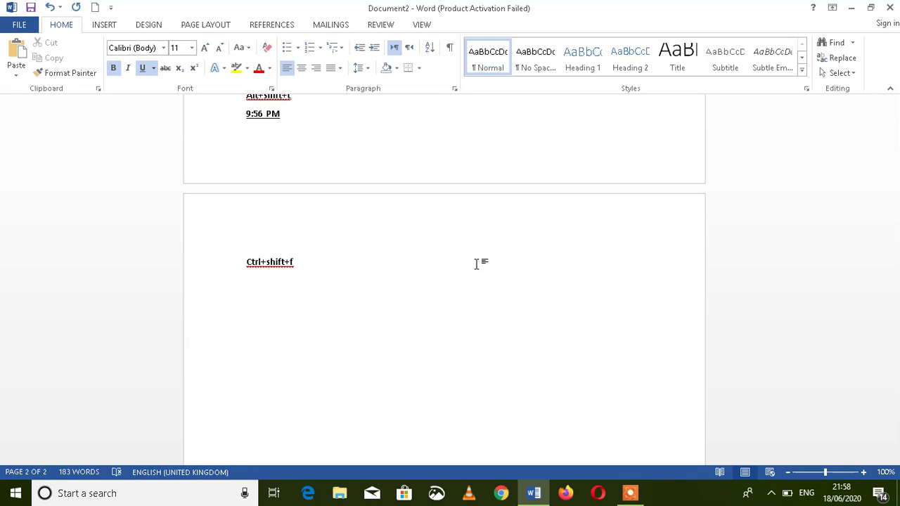
- Select the whole document and set its font size to 12 pt
key("ctrl+a")
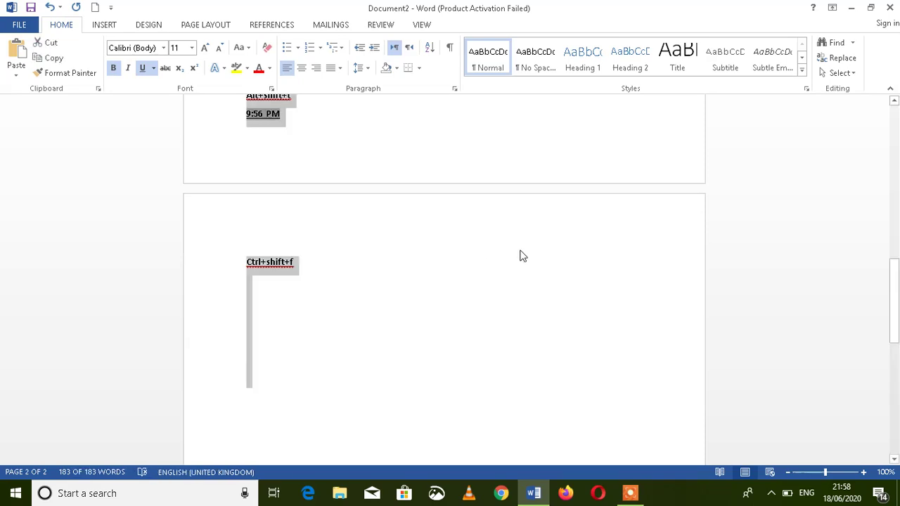
key("ctrl+shift+period")
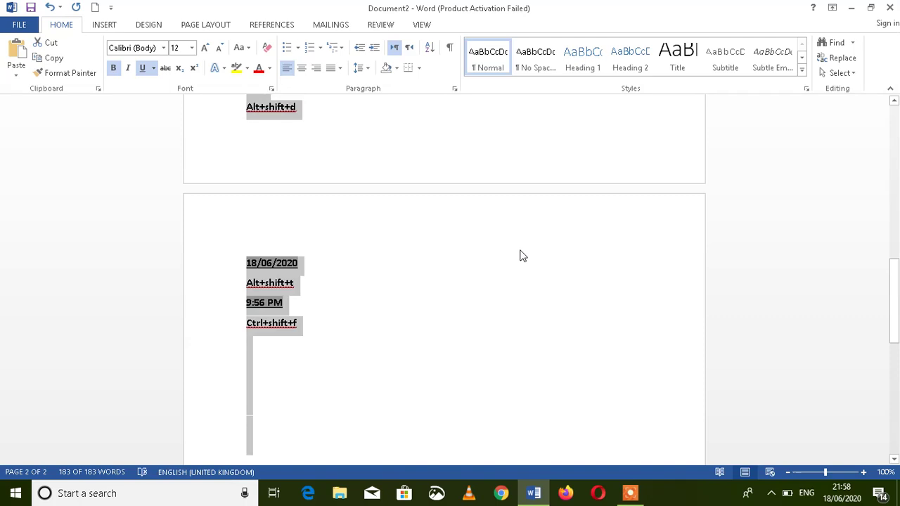
key("ctrl+bracketright")
key("ctrl+bracketleft")
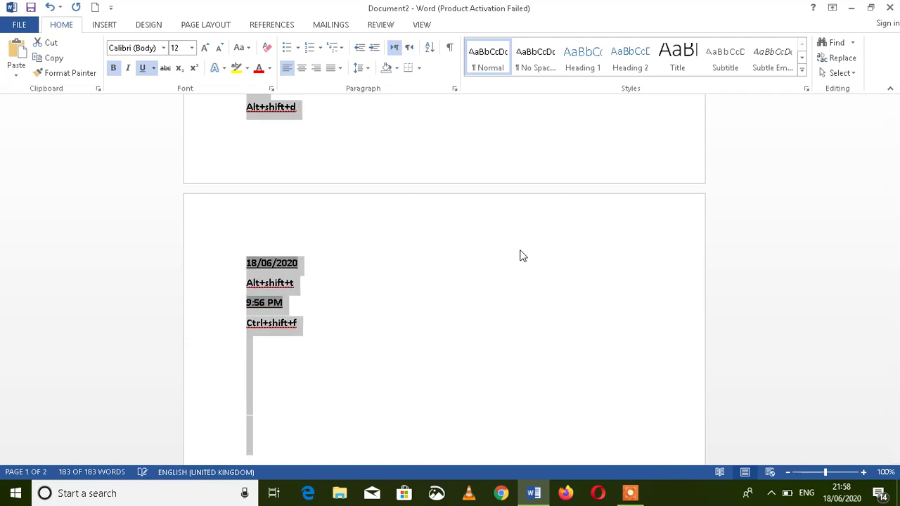
key("ctrl+bracketleft")
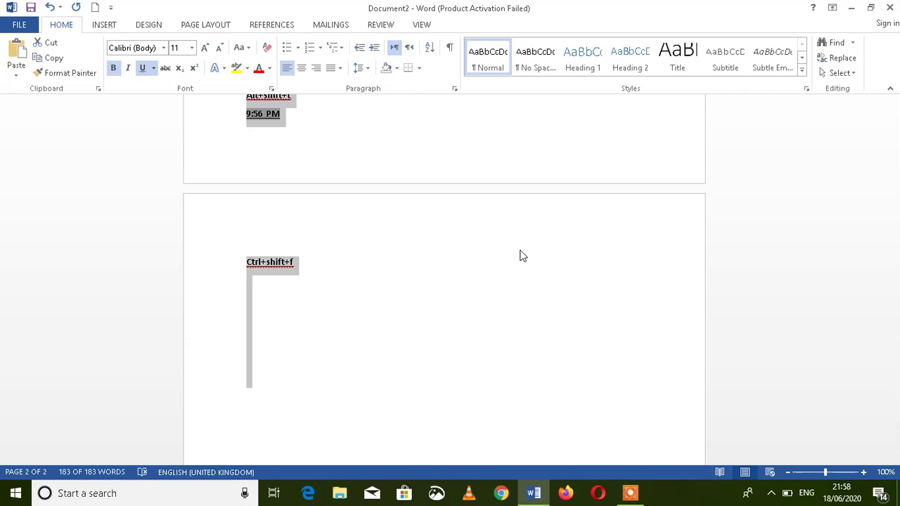
key("ctrl+bracketright")
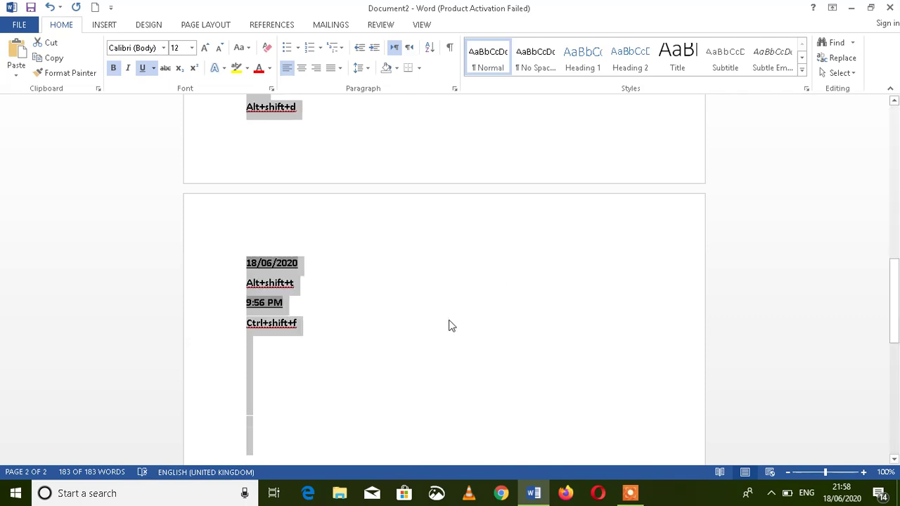
- Add 'ctrl+]' and 'ctrl+[' lines below Ctrl+shift+f, then close the document with Alt+F4
left_click(387, 337)
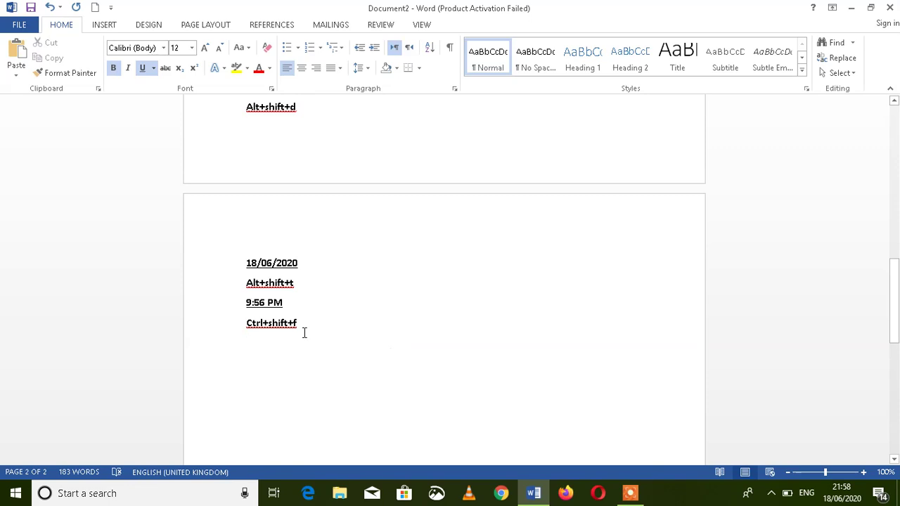
type("ctrl+")
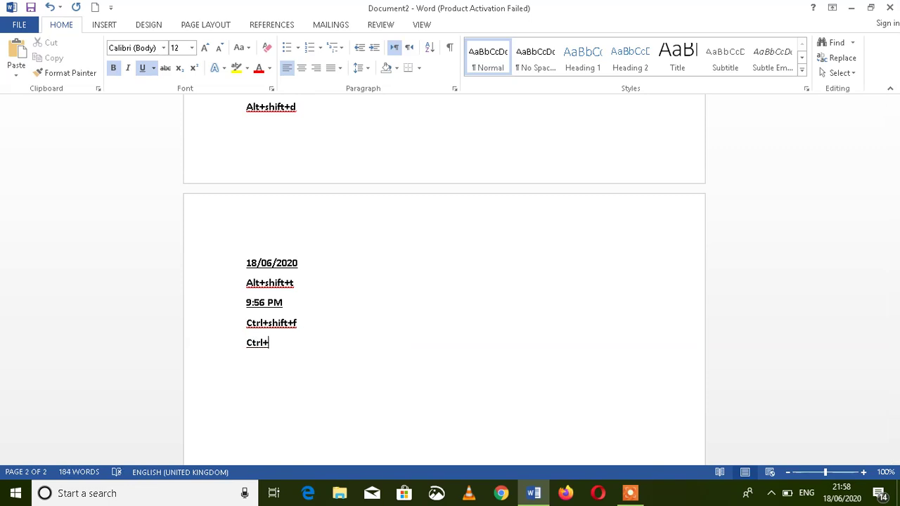
type("]")
key("Return")
type("ctrl+[")
key("alt")
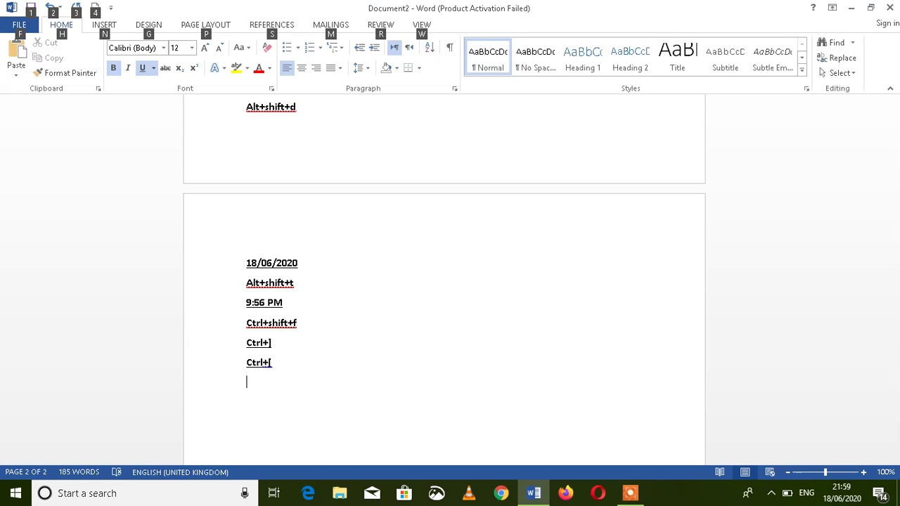
key("alt+F4")
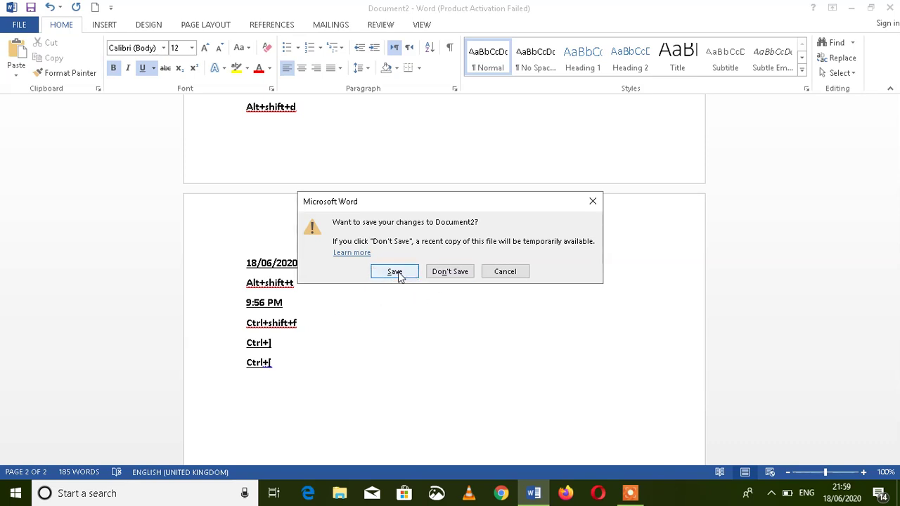
- Confirm saving and save the file as 'You know the economic context has changed when a blue'
left_click(397, 273)
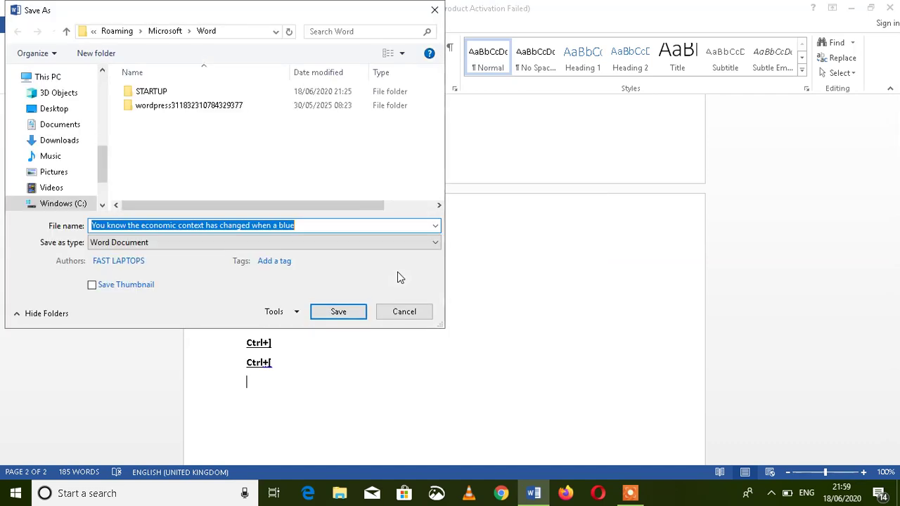
left_click(327, 313)
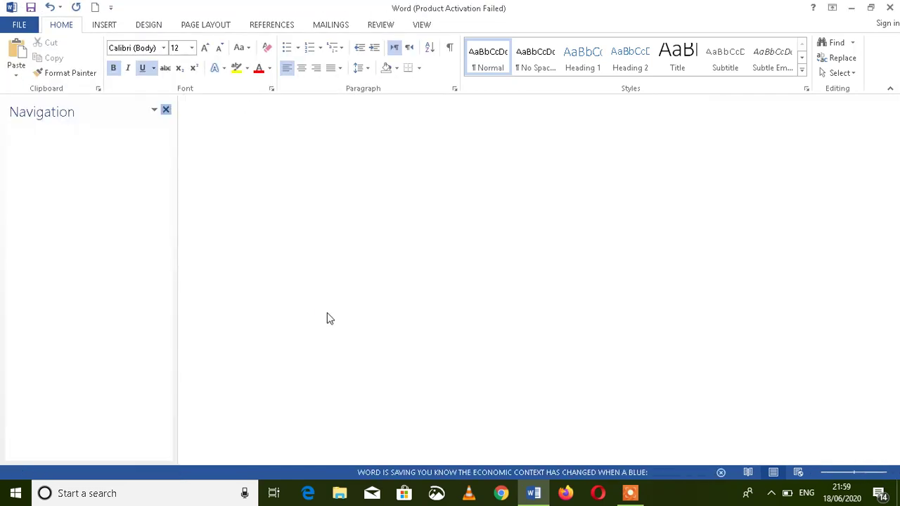